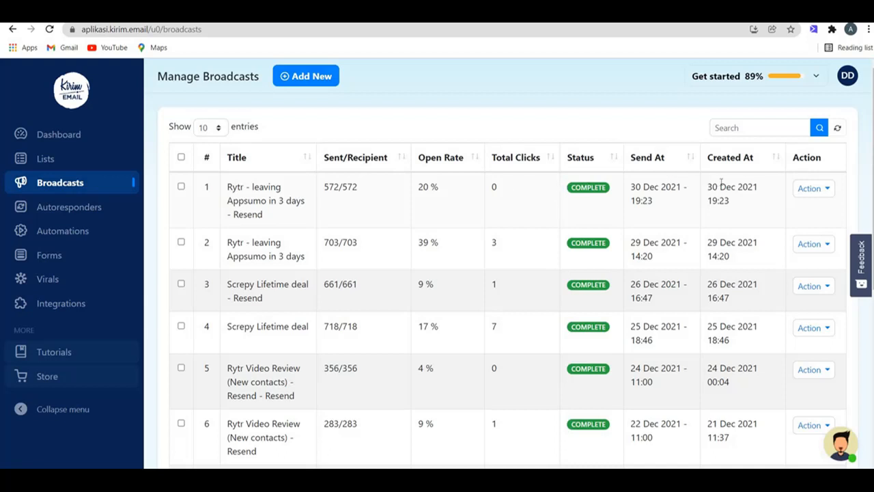
Step: Start a new broadcast named 'test' using the existing sender
left_click(822, 188)
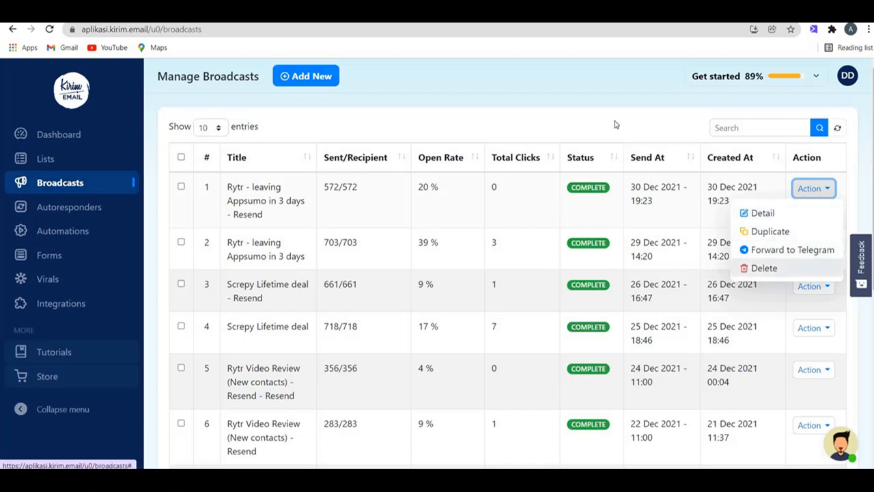
left_click(196, 137)
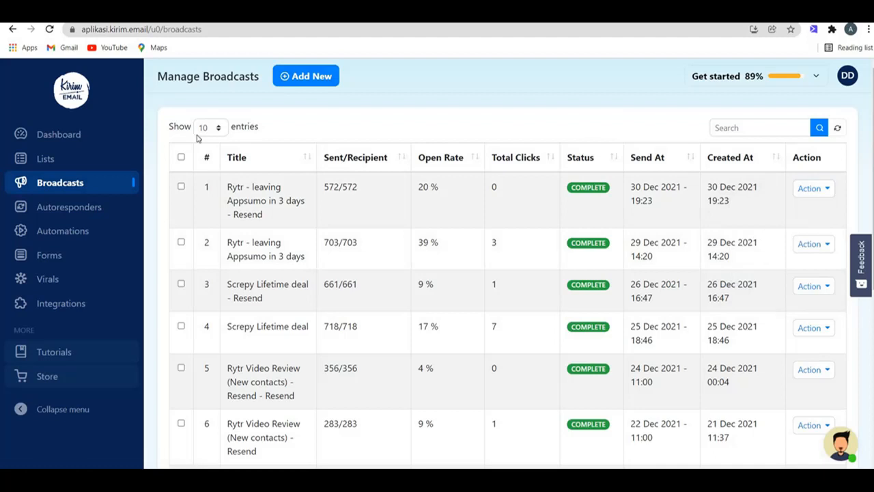
left_click(329, 81)
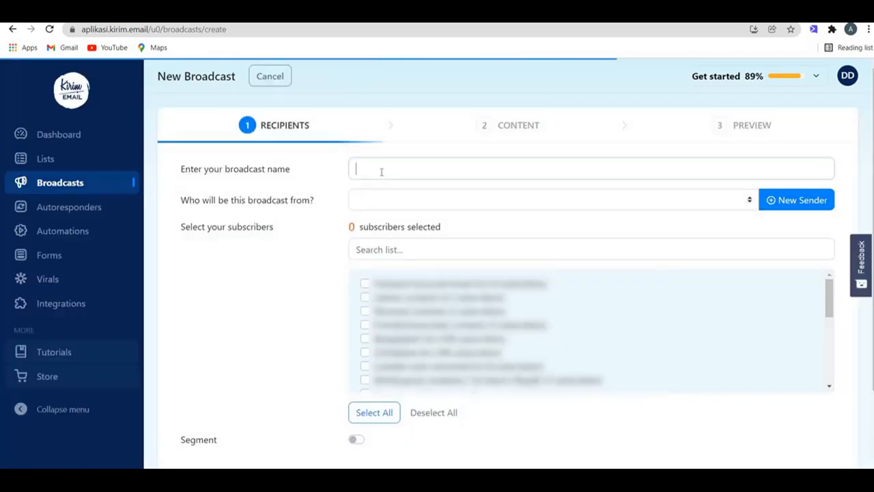
left_click(381, 171)
type("test")
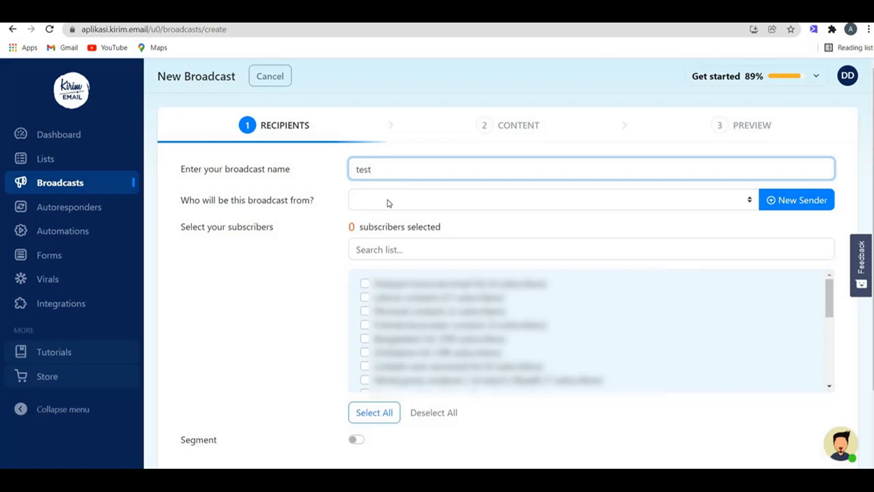
left_click(391, 202)
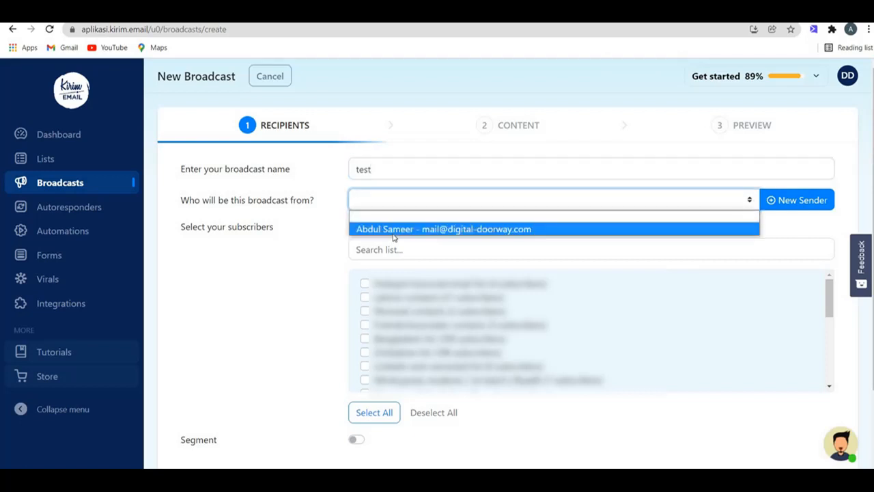
left_click(394, 229)
Step: Address the broadcast to a single subscriber list of 305 subscribers
left_click(799, 206)
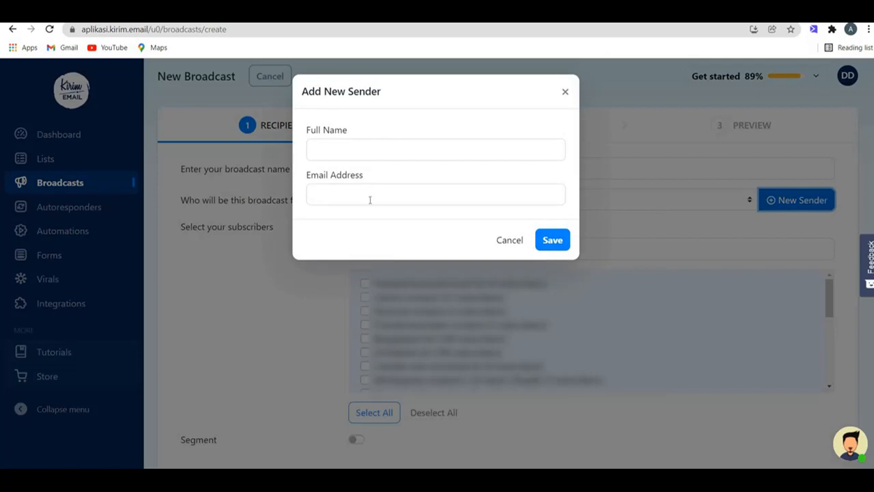
left_click(580, 112)
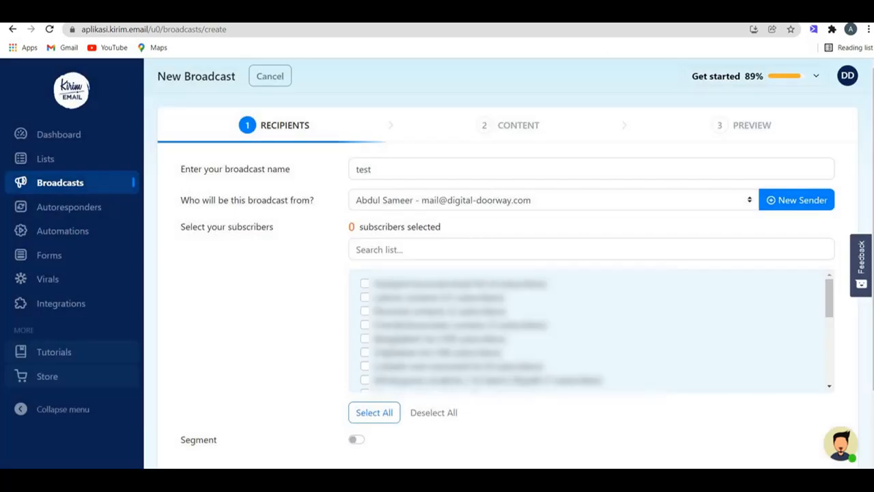
left_click(396, 411)
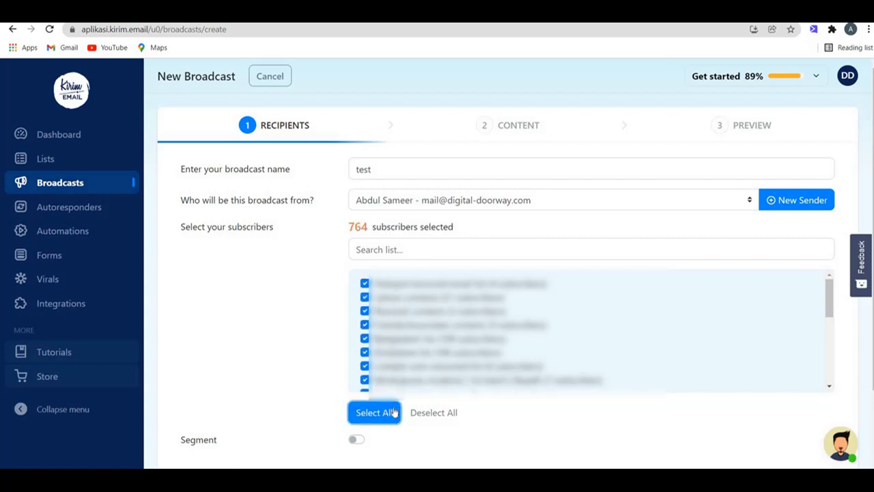
left_click(422, 415)
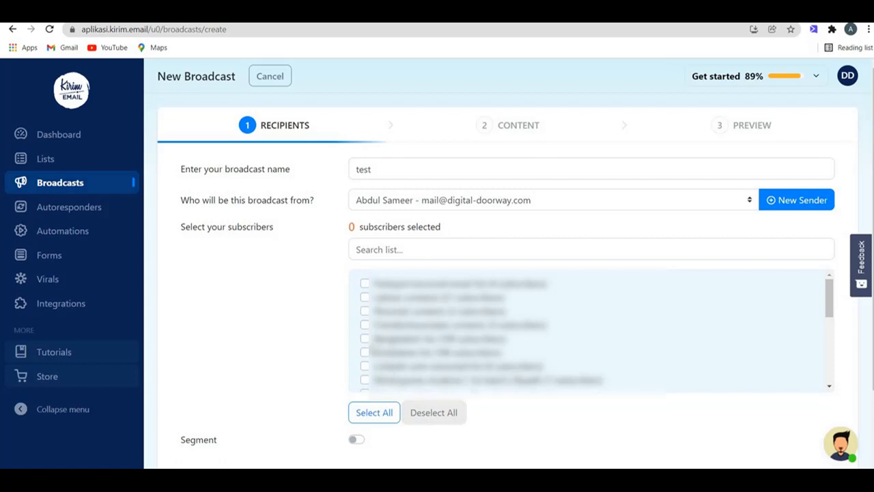
left_click(365, 338)
scroll(588, 332, "down", 5)
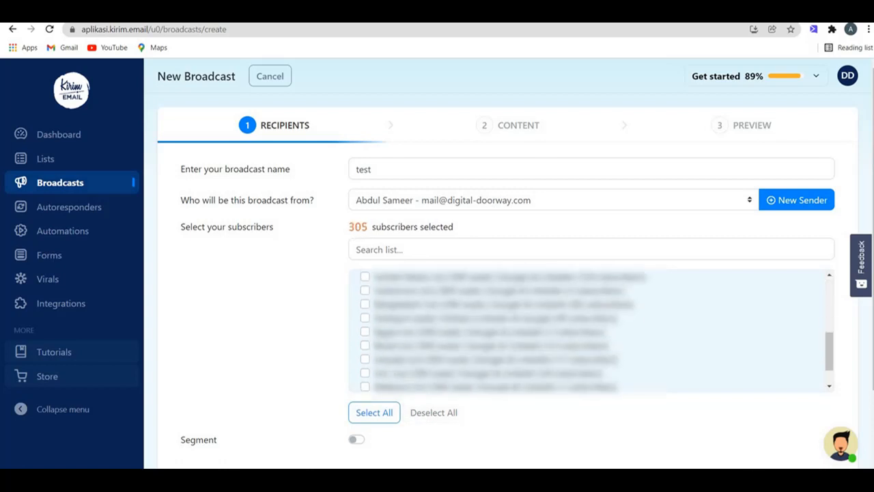
scroll(746, 448, "down", 2)
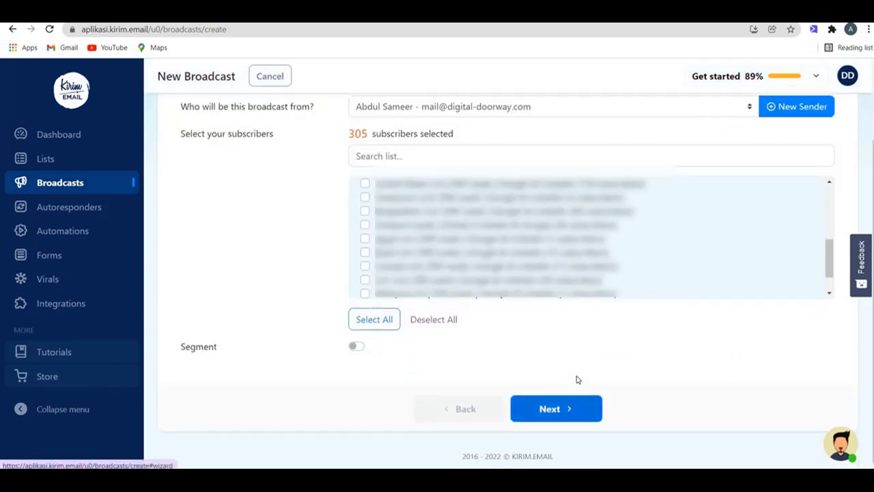
scroll(436, 170, "up", 2)
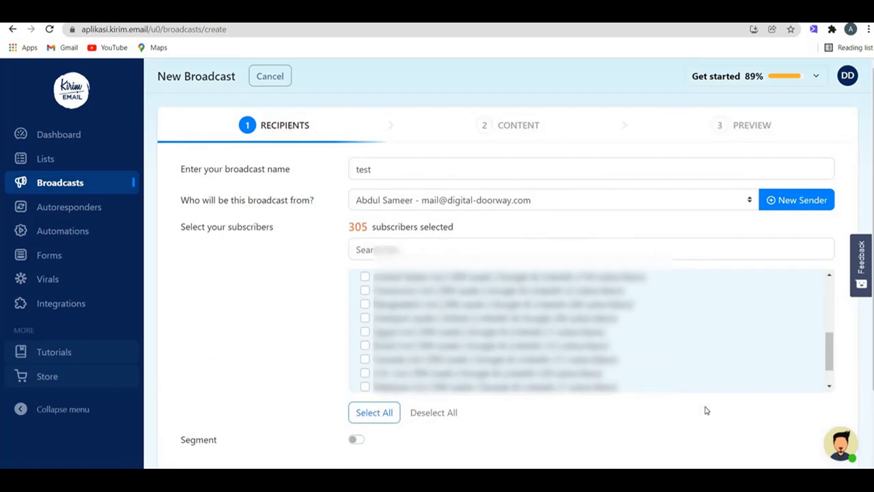
scroll(706, 410, "down", 2)
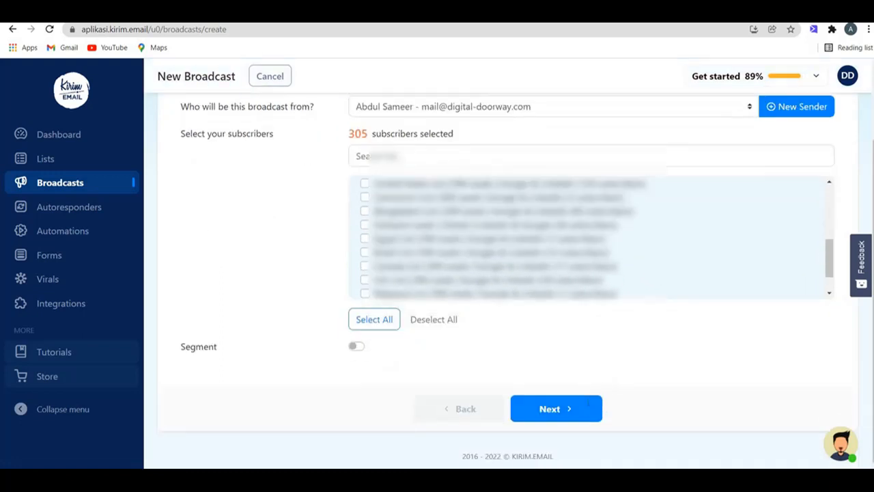
Step: On the Content step, enter 'test' as the email subject, removing the A/B test's Email 2
left_click(556, 408)
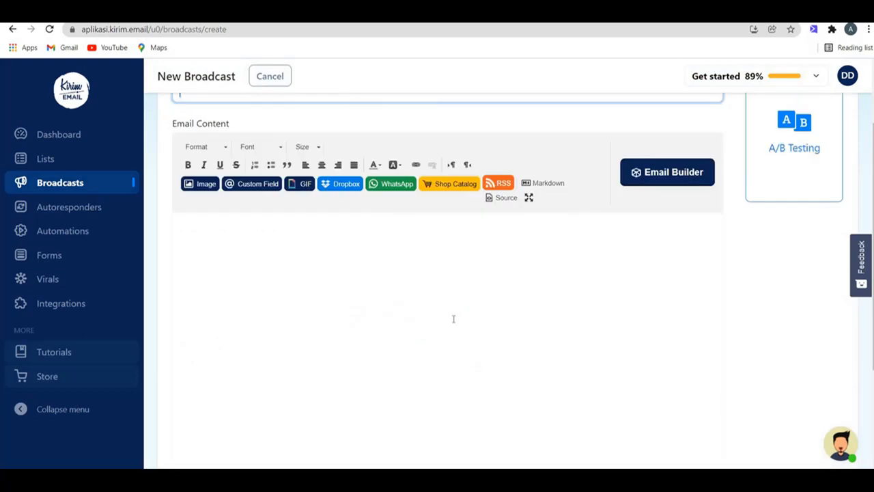
scroll(453, 318, "up", 2)
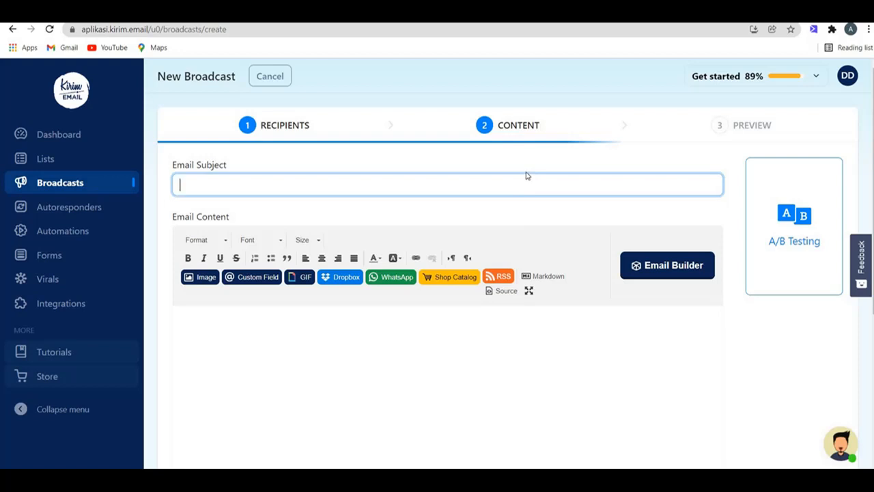
type("test")
scroll(567, 307, "down", 1)
scroll(730, 259, "up", 1)
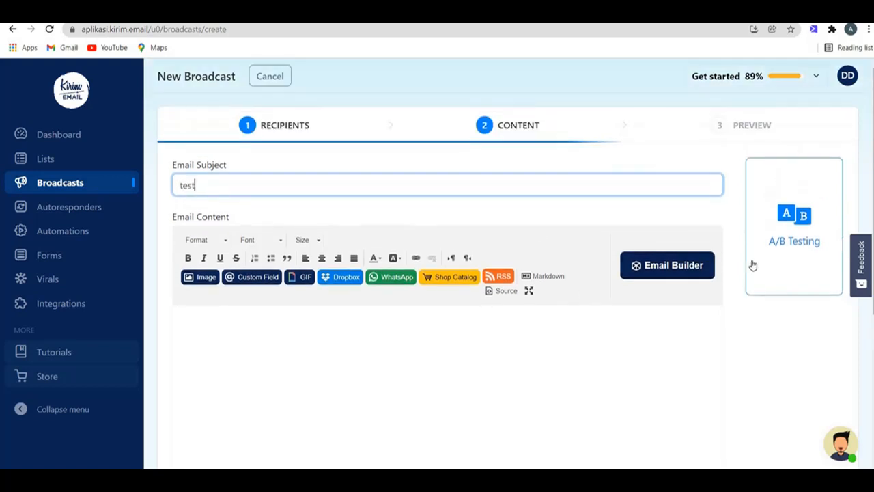
left_click(775, 258)
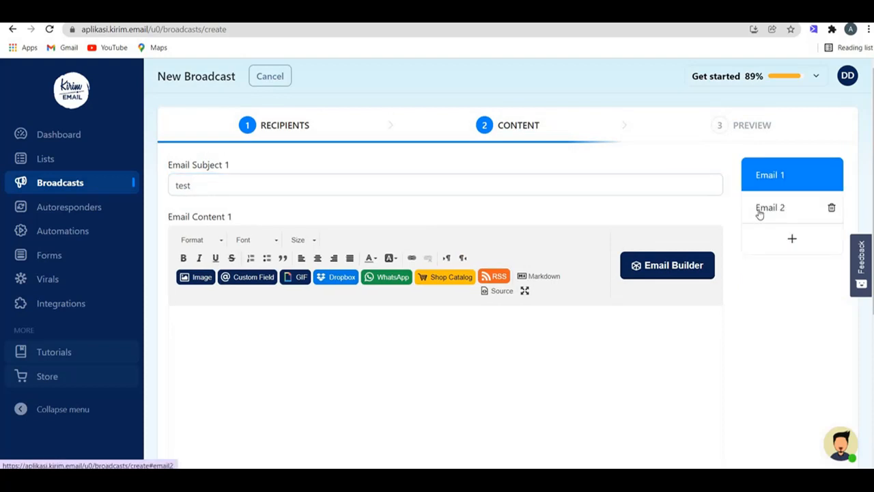
left_click(760, 210)
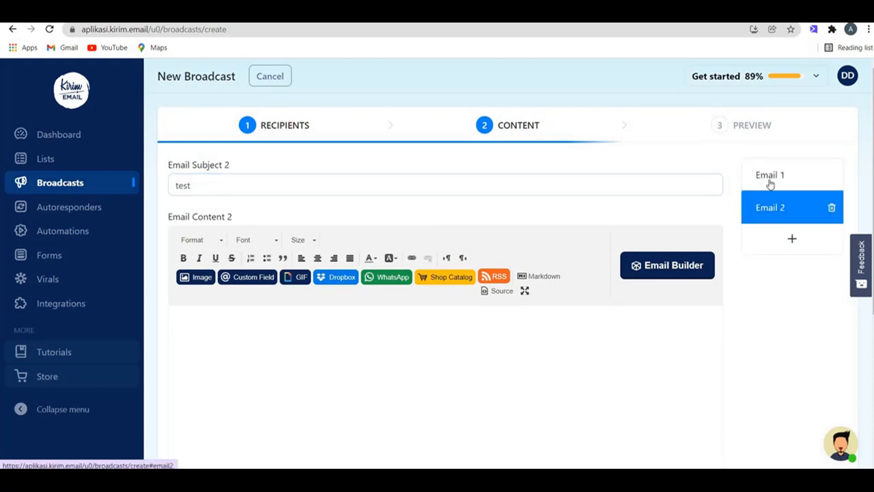
left_click(831, 209)
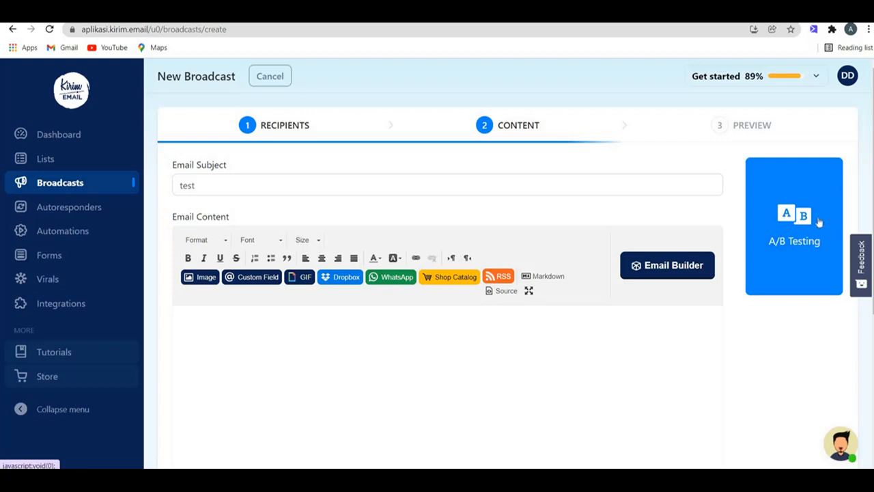
left_click(605, 345)
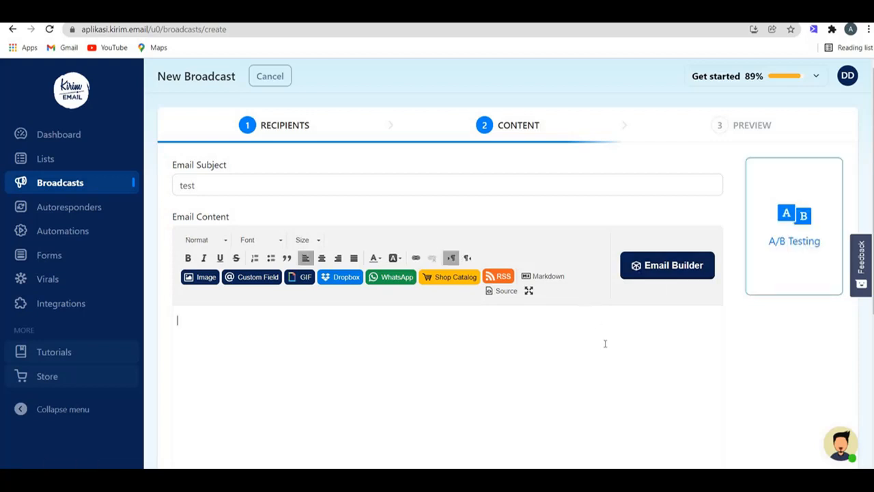
Step: Insert the Subscriber Name custom field after 'Dear' in the email body
scroll(603, 342, "down", 2)
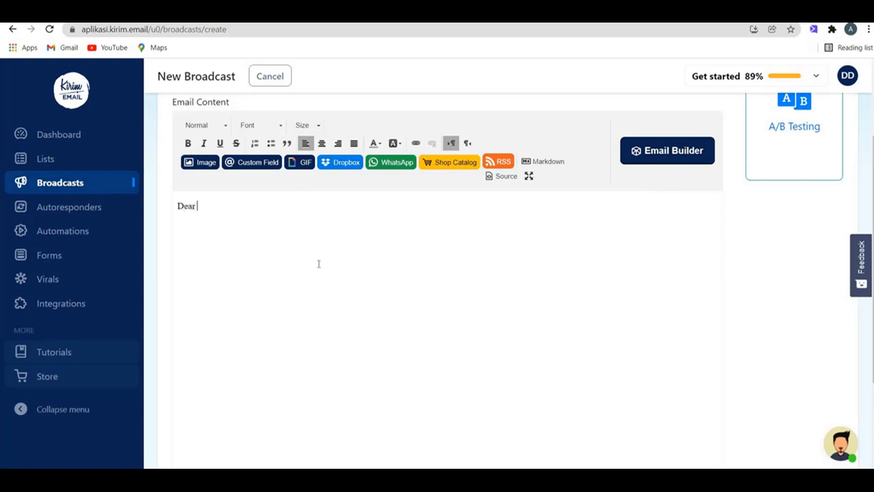
left_click(249, 162)
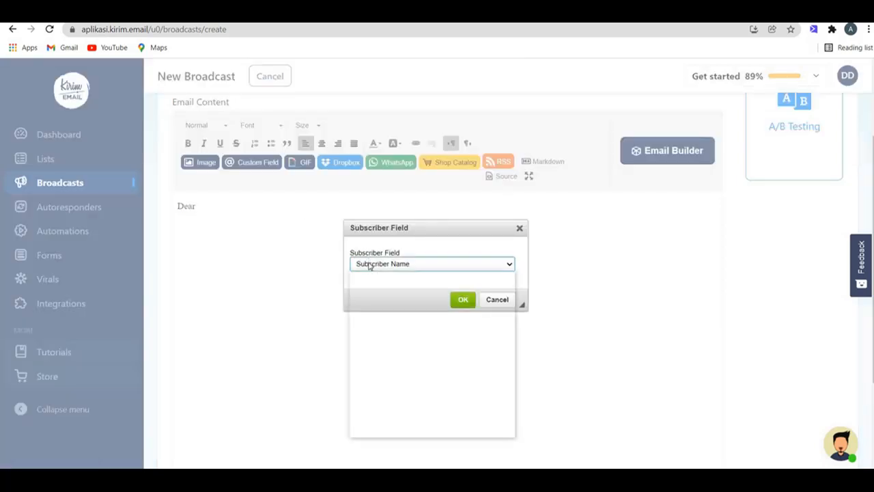
left_click(372, 264)
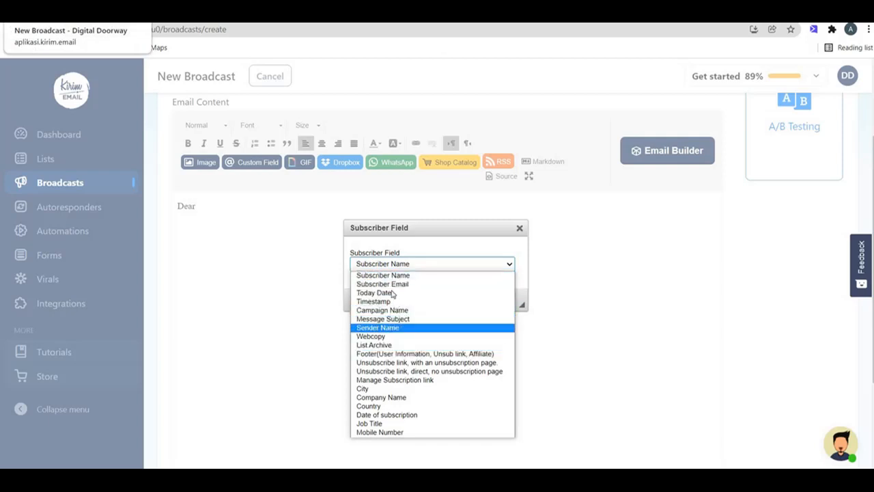
left_click(392, 276)
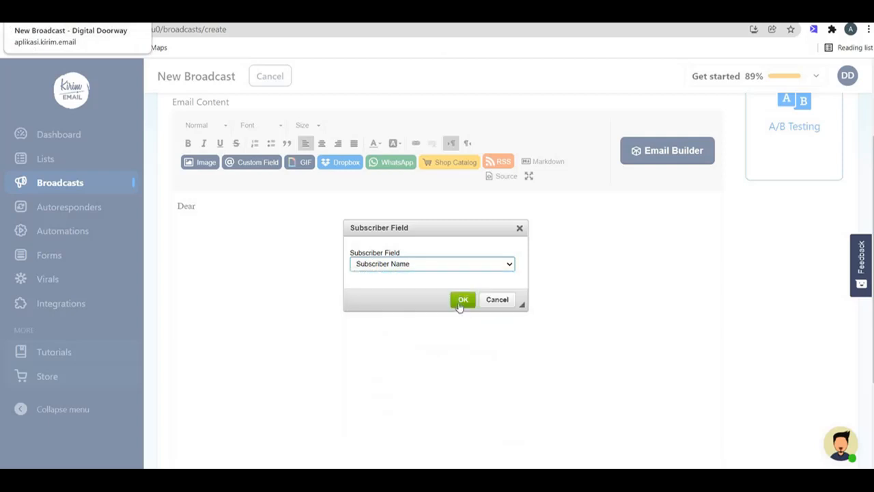
left_click(462, 301)
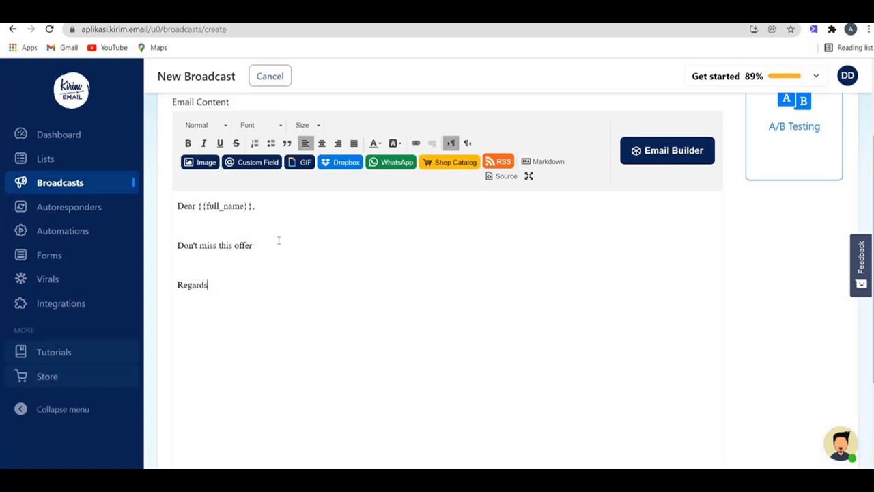
Step: Add the fireworks 'Wishing you a Happy Birthday!' Giphy GIF below the offer line
left_click(306, 162)
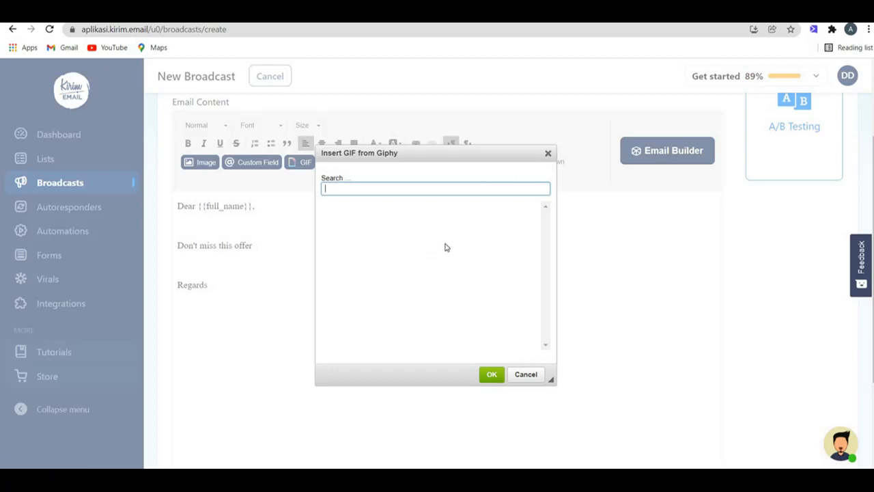
scroll(450, 273, "down", 2)
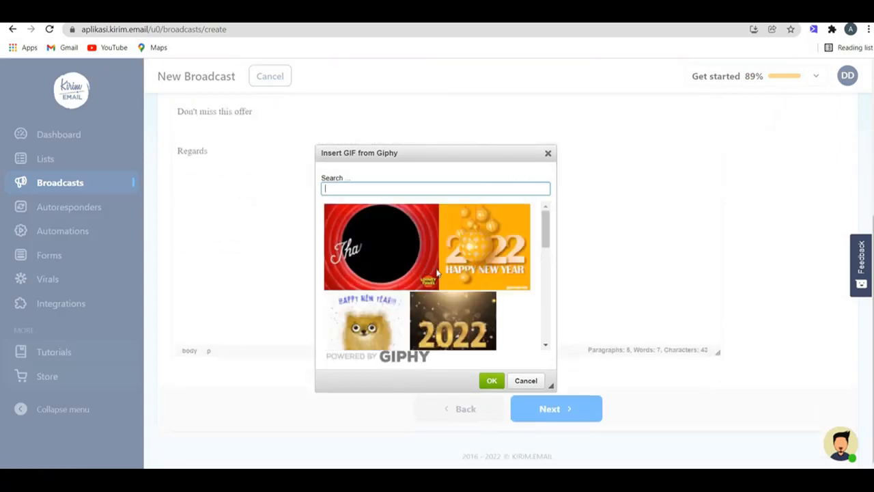
scroll(430, 246, "down", 5)
scroll(426, 222, "up", 3)
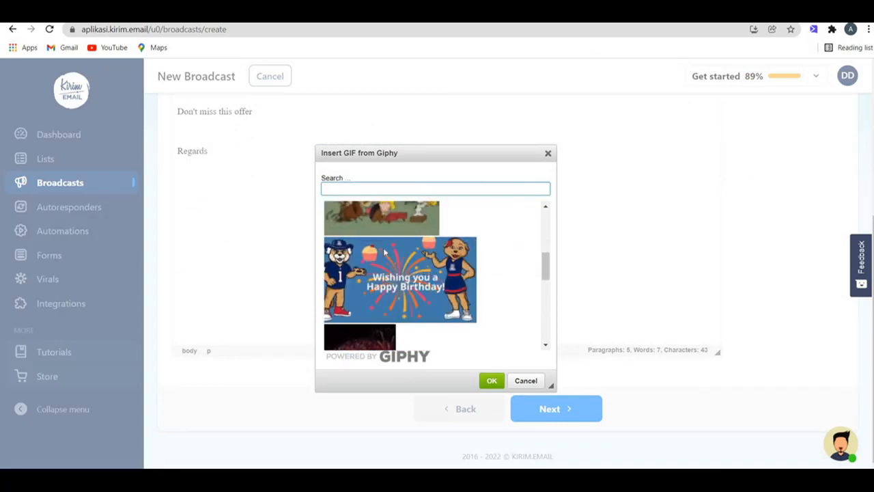
left_click(450, 308)
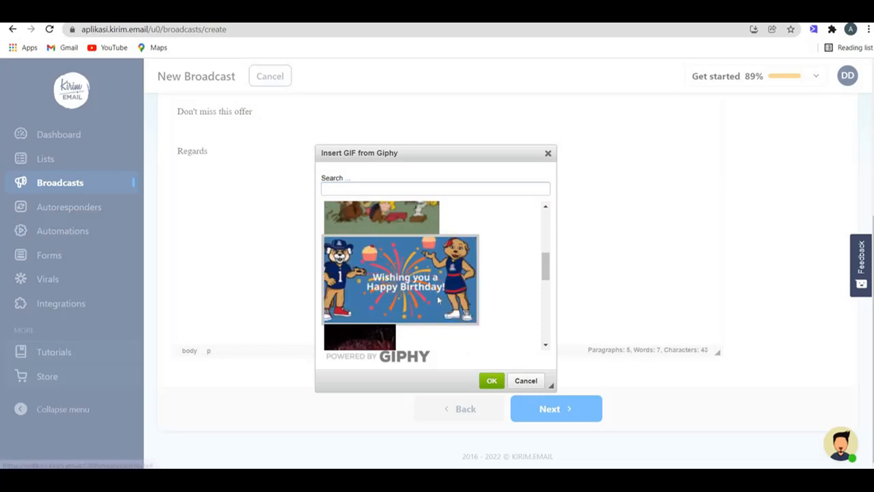
left_click(492, 381)
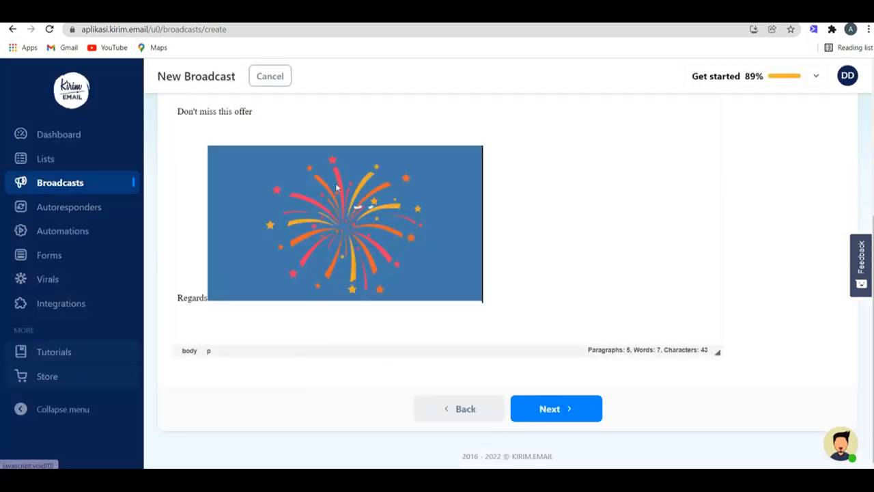
scroll(355, 217, "up", 3)
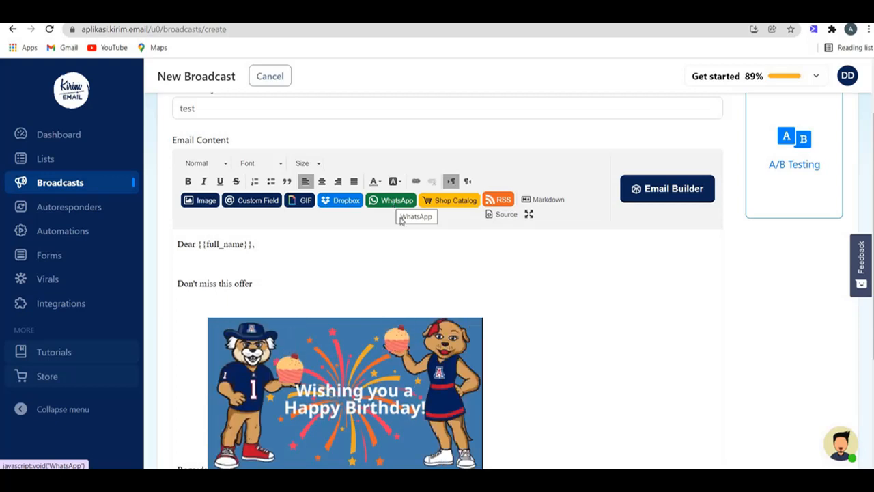
Step: Advance to the preview step, keeping sending Immediately and open/click tracking on
scroll(505, 297, "down", 3)
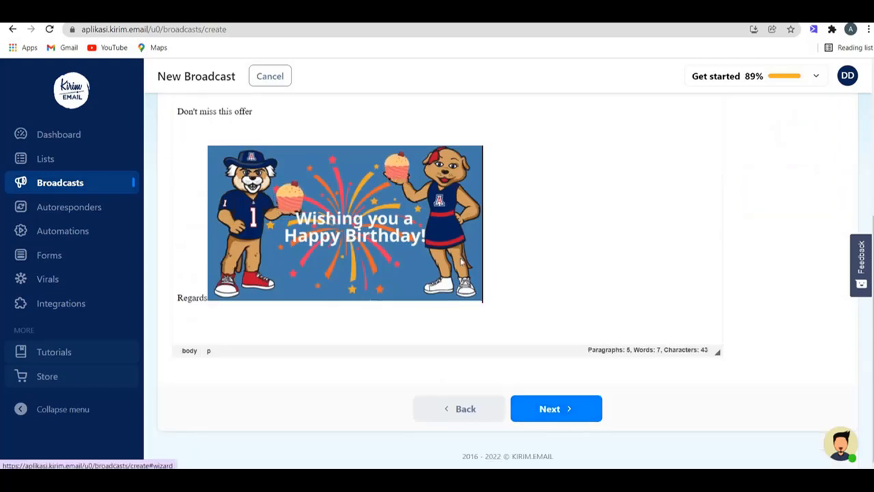
left_click(577, 407)
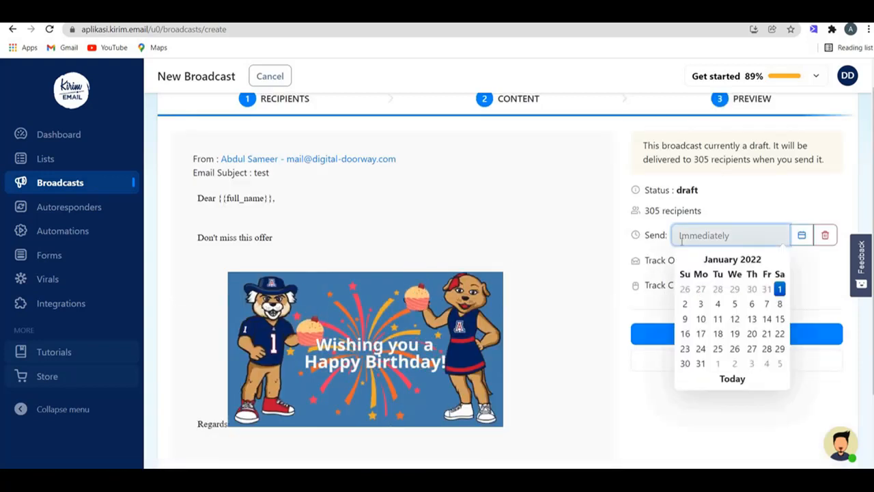
left_click(715, 209)
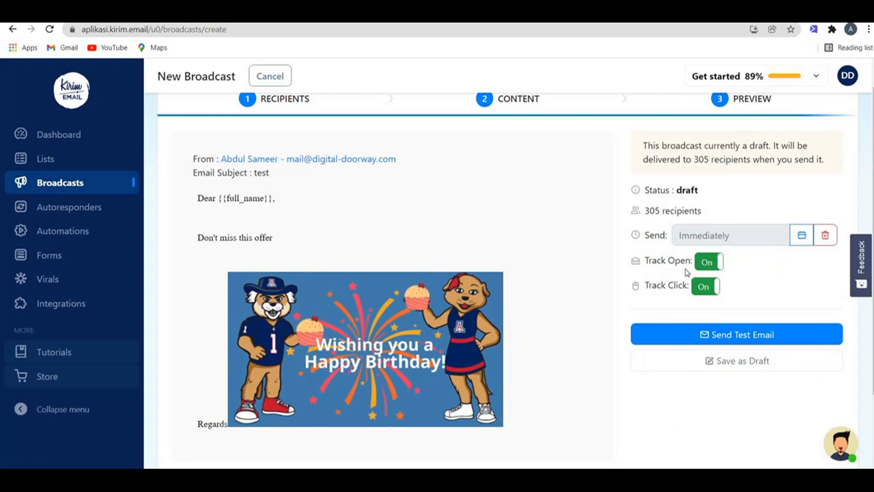
left_click(708, 262)
left_click(702, 286)
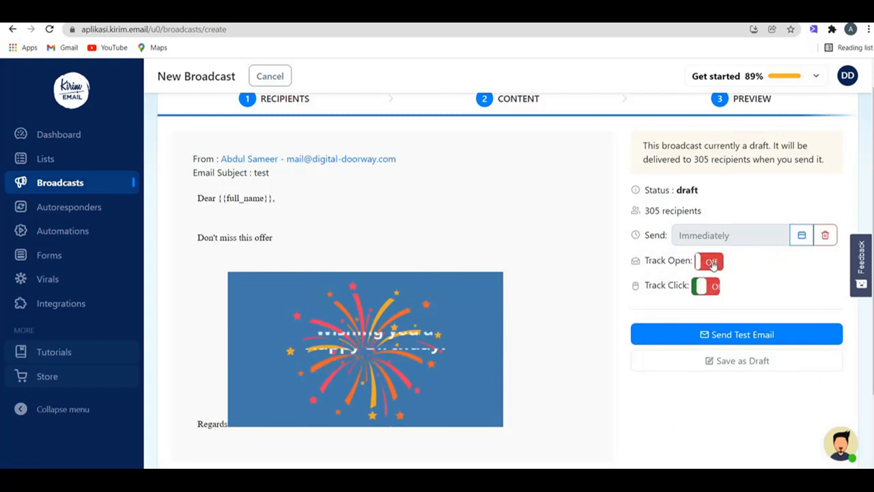
left_click(714, 265)
left_click(707, 286)
scroll(620, 318, "down", 3)
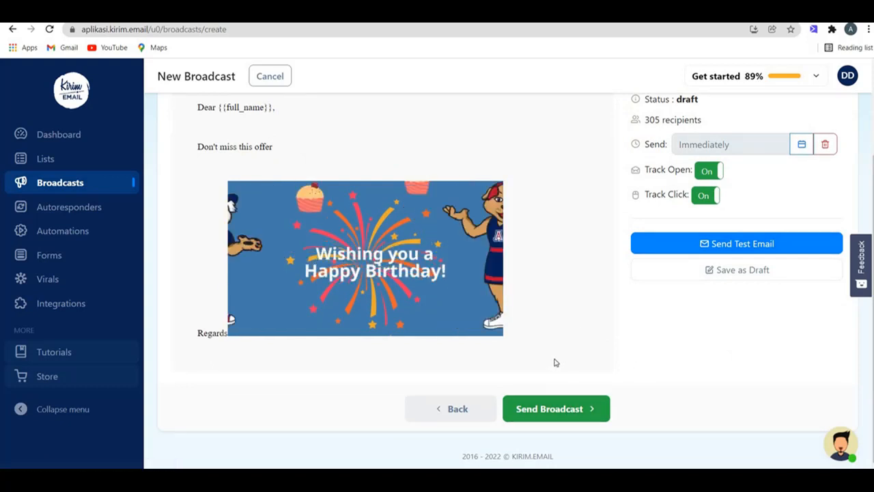
scroll(554, 361, "up", 3)
Step: Open the Send Test Email window and cancel it without sending
left_click(708, 359)
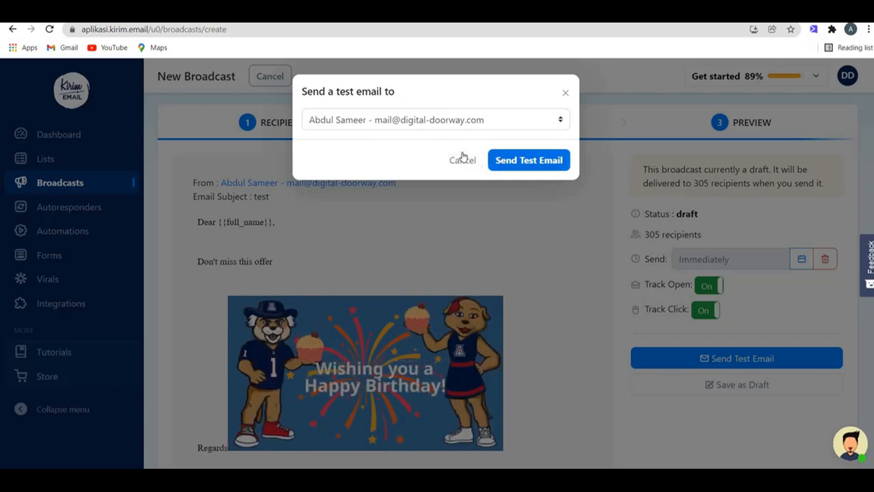
left_click(479, 242)
scroll(477, 408, "down", 2)
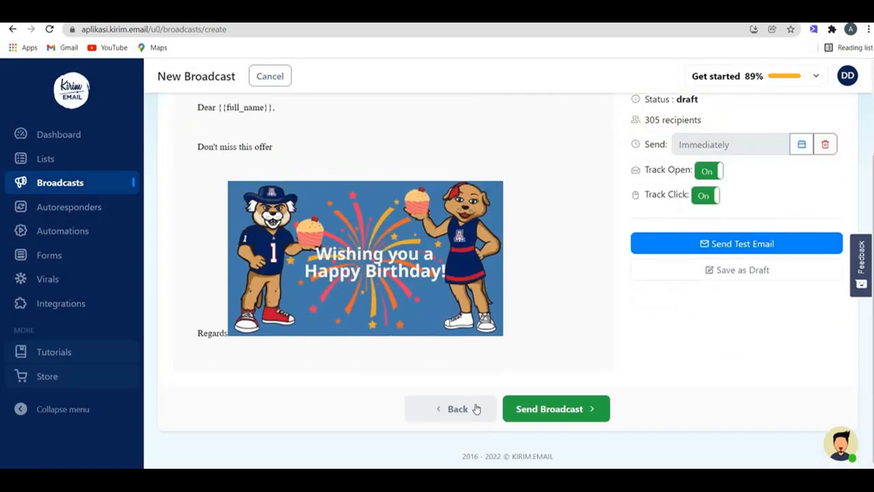
scroll(477, 397, "up", 3)
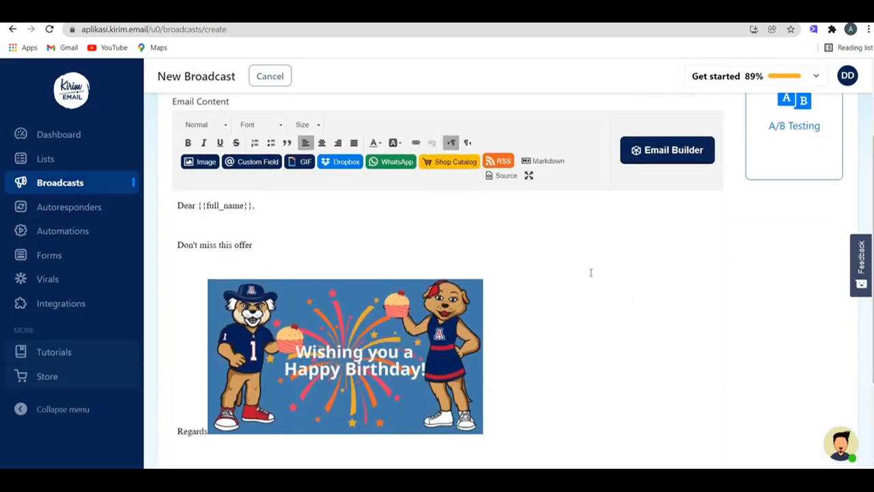
Step: Open the Email Builder and browse the free designs in the Select Template gallery
left_click(673, 151)
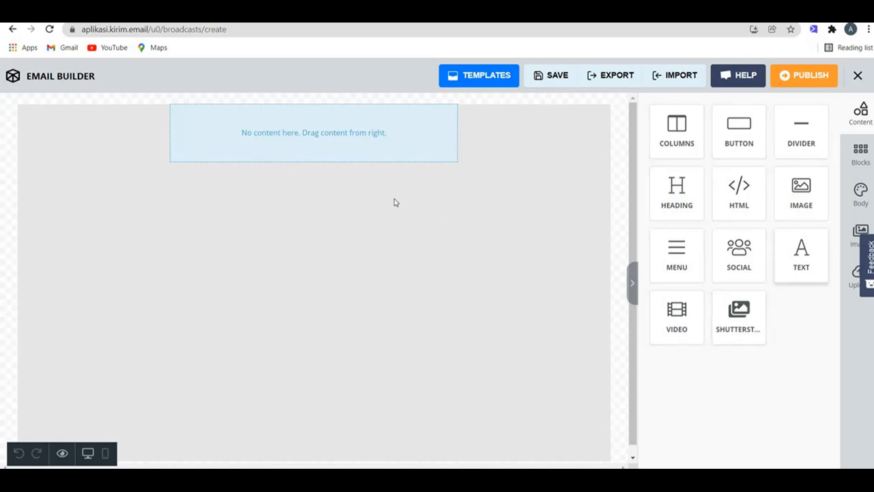
left_click(488, 83)
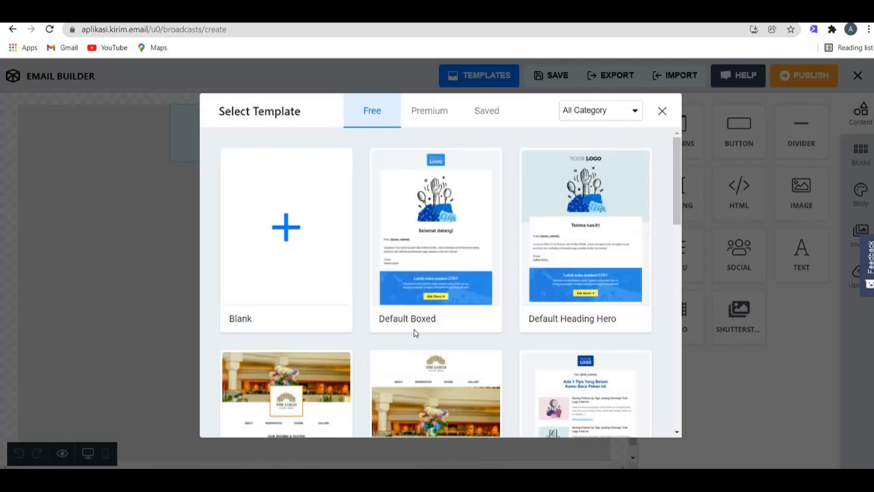
scroll(581, 273, "down", 4)
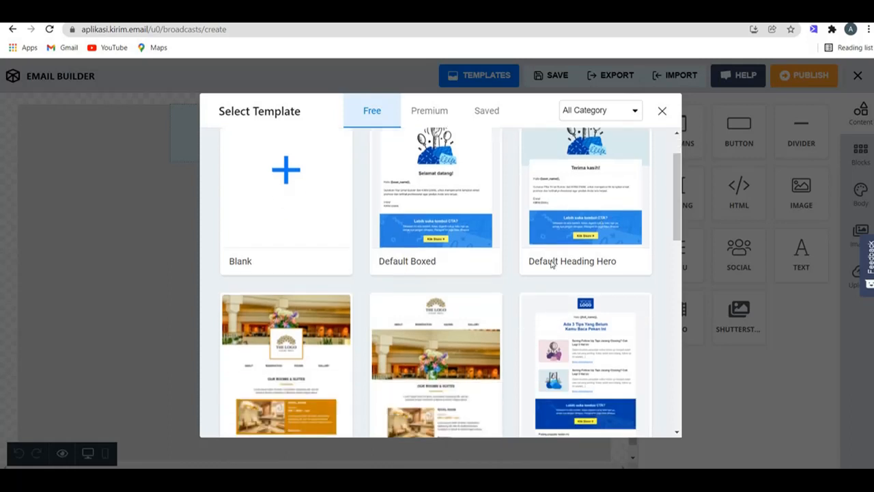
scroll(567, 205, "down", 2)
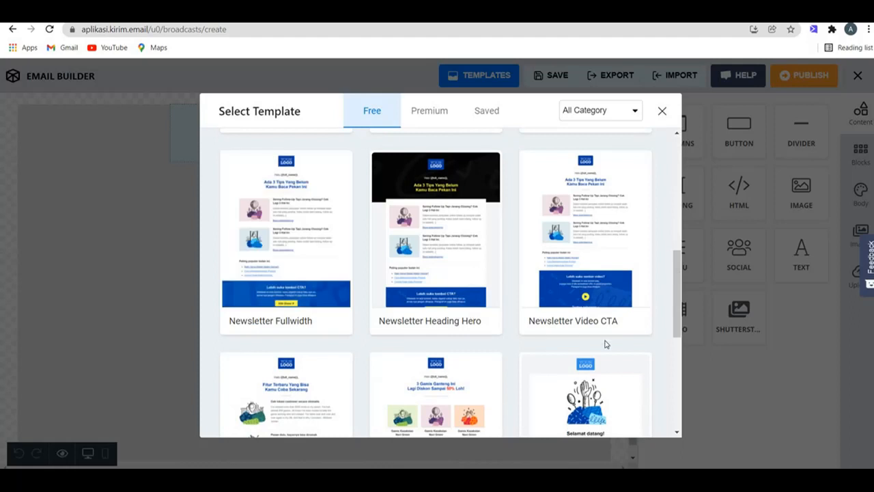
scroll(594, 317, "down", 3)
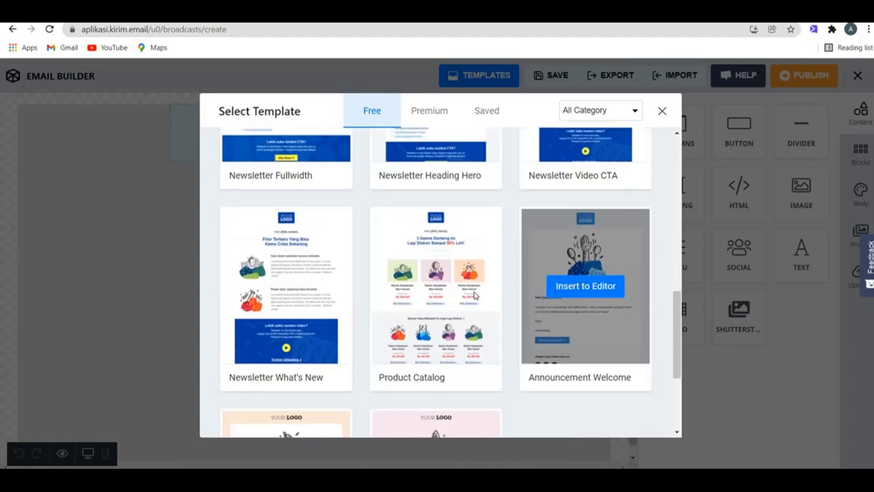
mouse_move(439, 233)
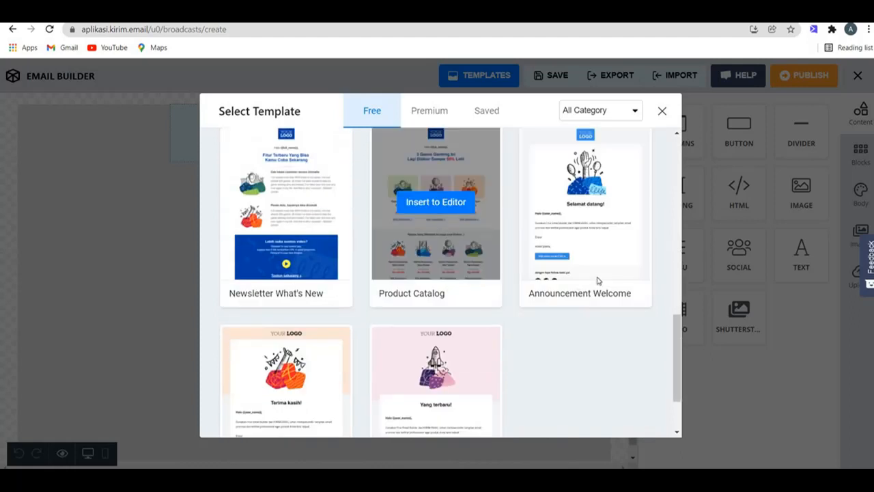
scroll(490, 308, "down", 2)
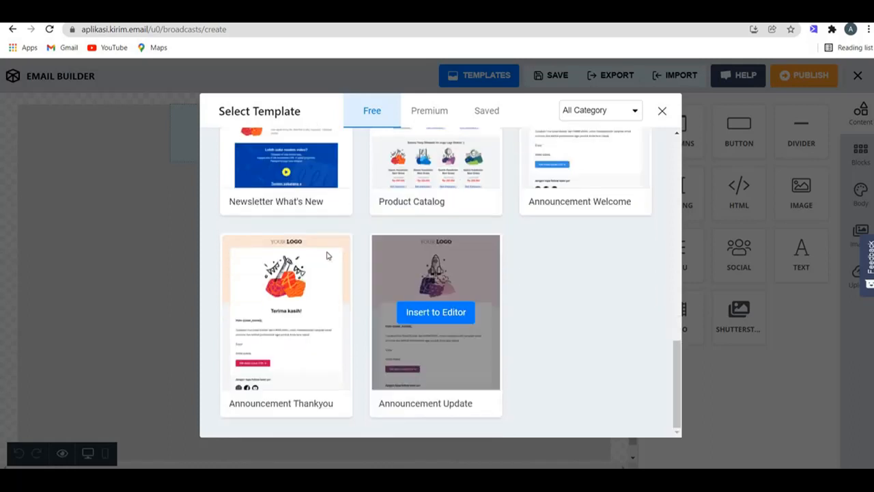
mouse_move(318, 263)
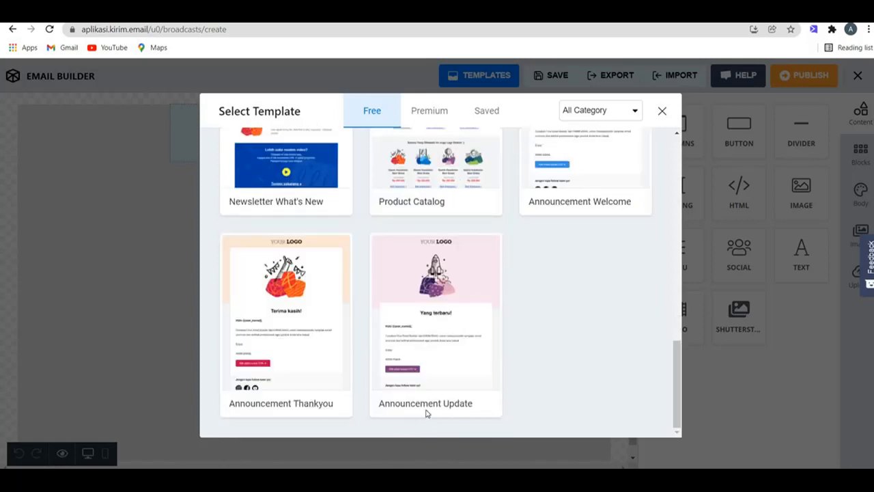
scroll(417, 364, "up", 7)
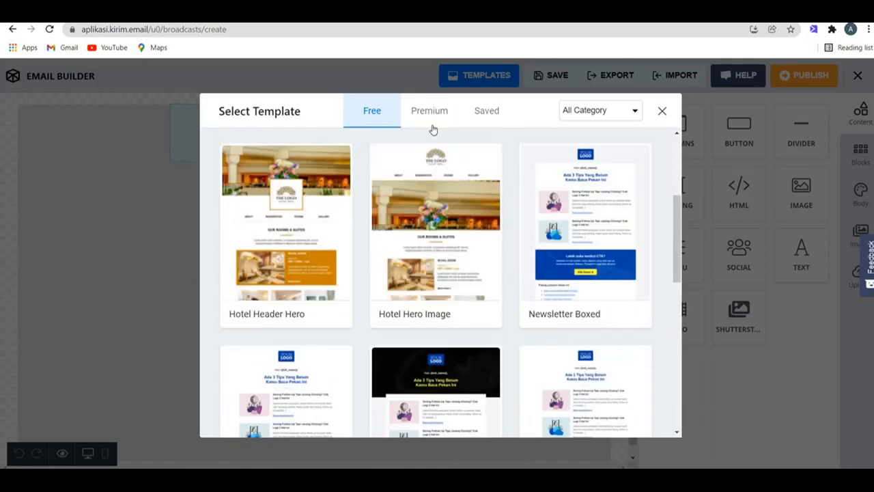
left_click(430, 123)
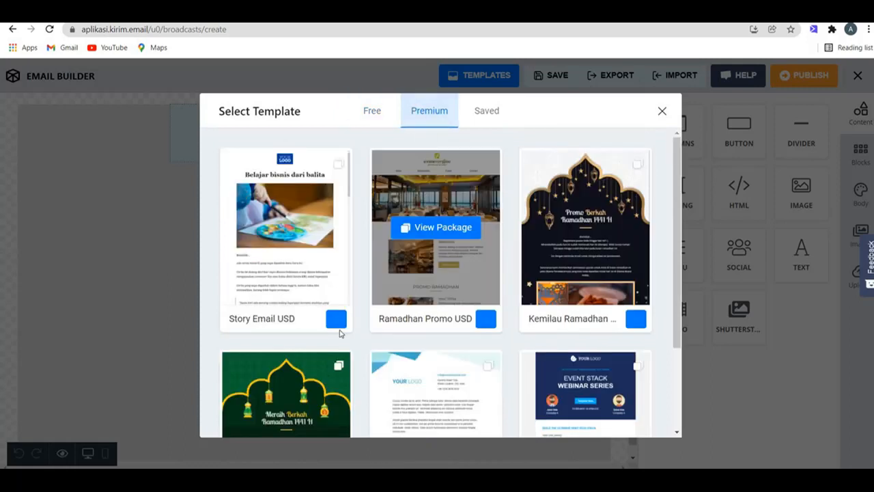
Step: Preview the Restaurant in Ramadhan template from the Ramadhan Promo USD package, then choose Buy Now
scroll(509, 324, "down", 2)
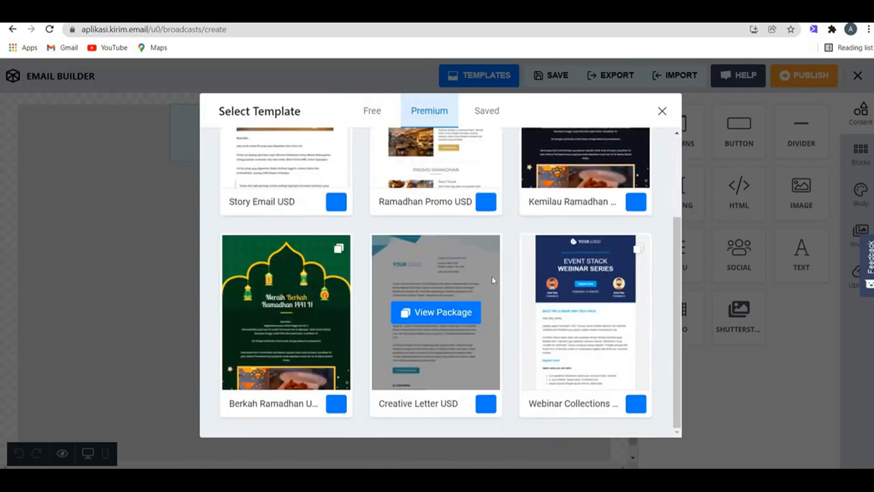
scroll(491, 275, "up", 2)
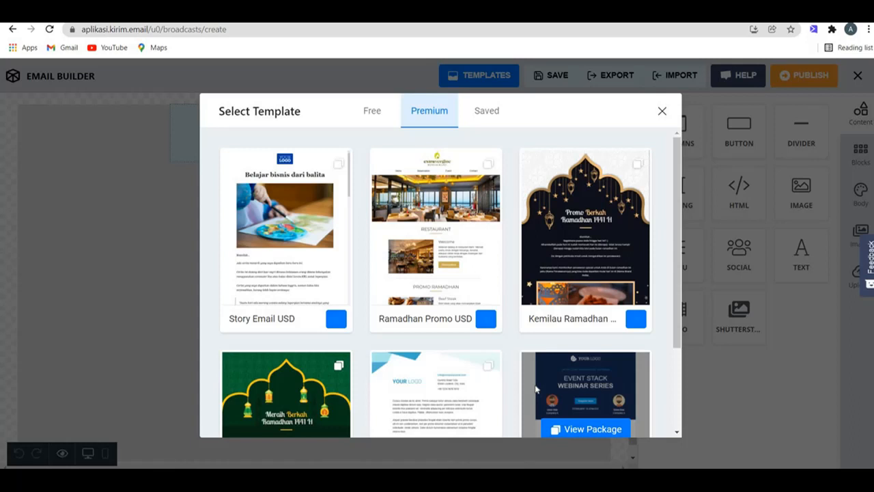
left_click(452, 232)
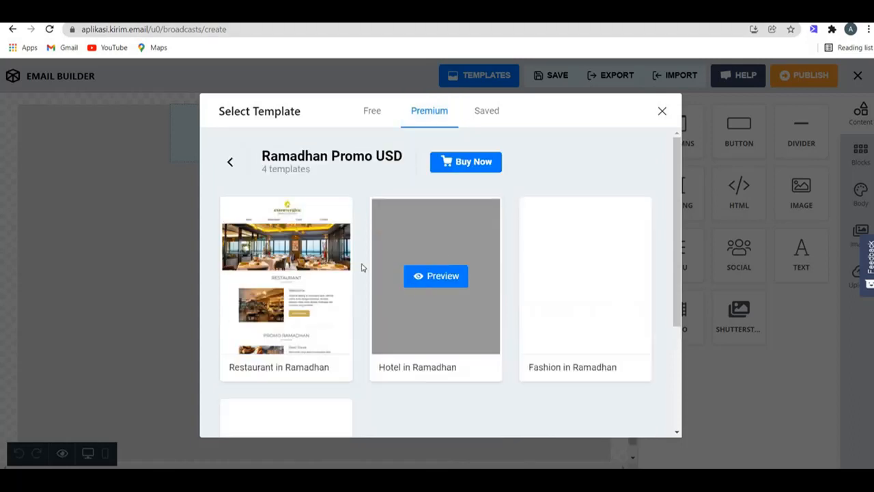
scroll(352, 254, "down", 2)
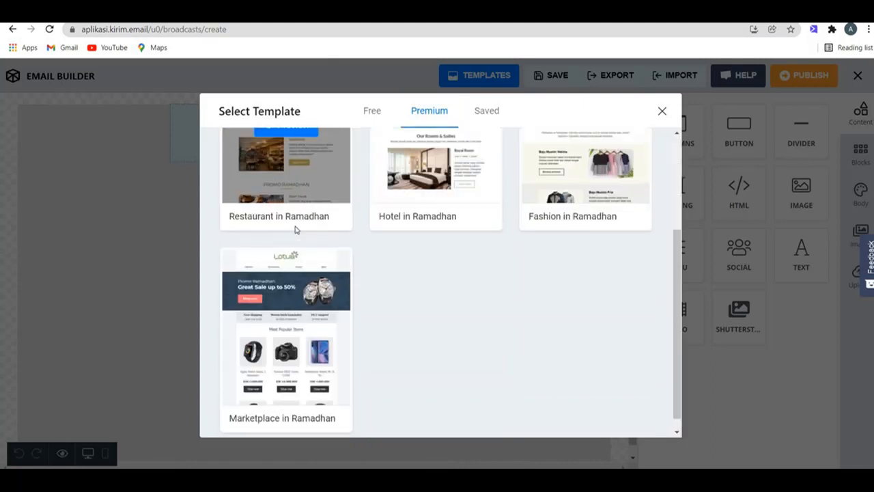
scroll(294, 228, "up", 2)
left_click(309, 276)
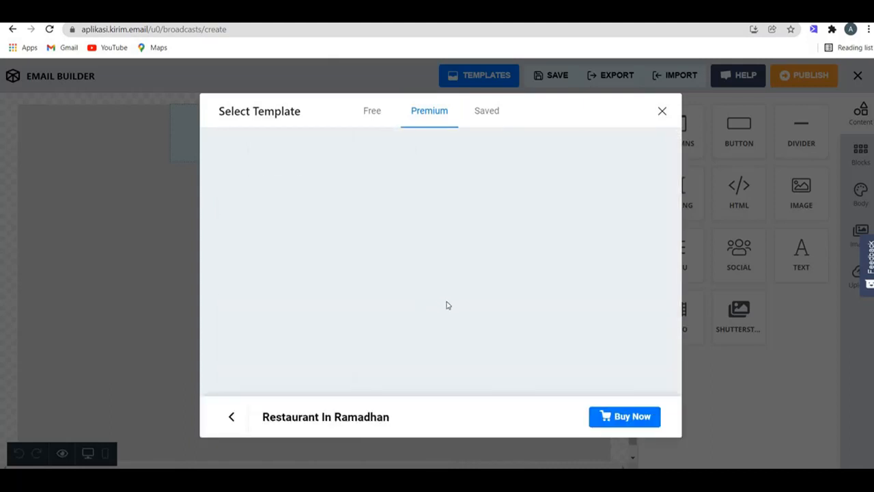
scroll(455, 316, "down", 3)
scroll(469, 319, "down", 10)
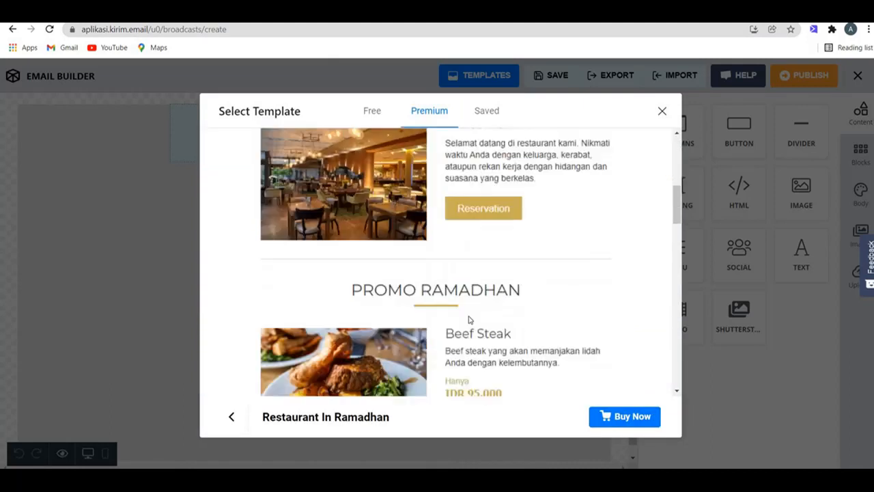
scroll(532, 386, "down", 5)
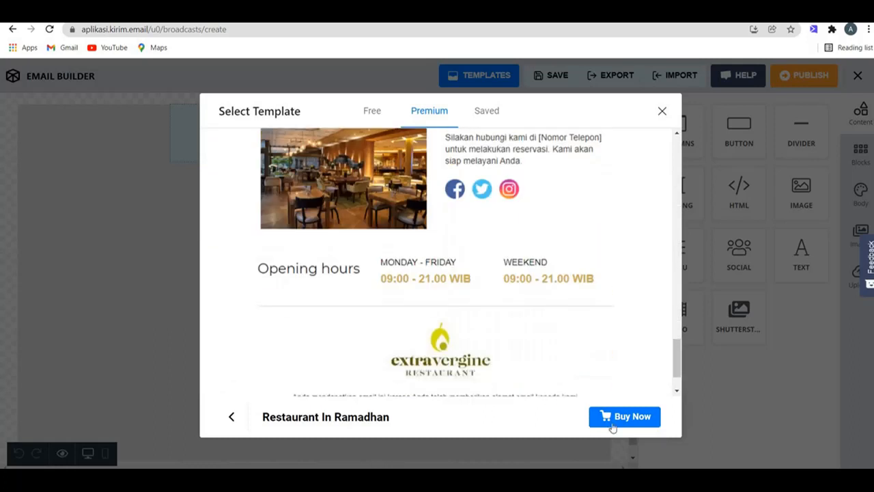
scroll(630, 412, "down", 2)
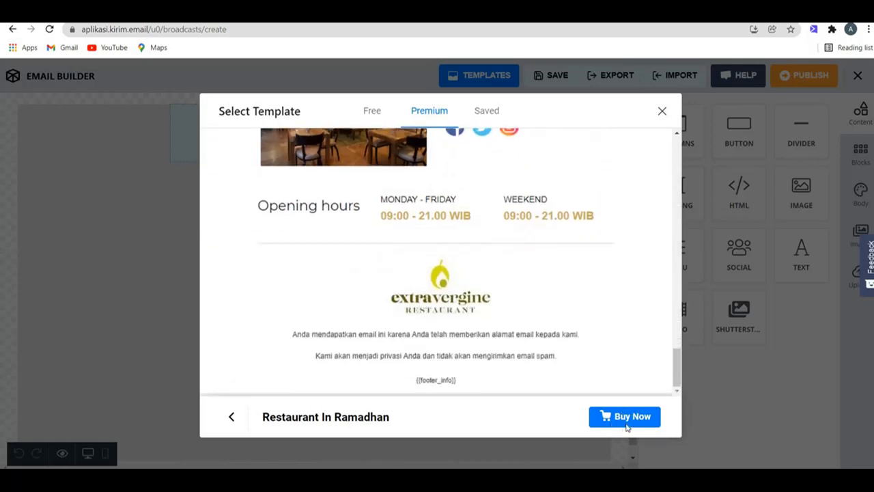
left_click(627, 425)
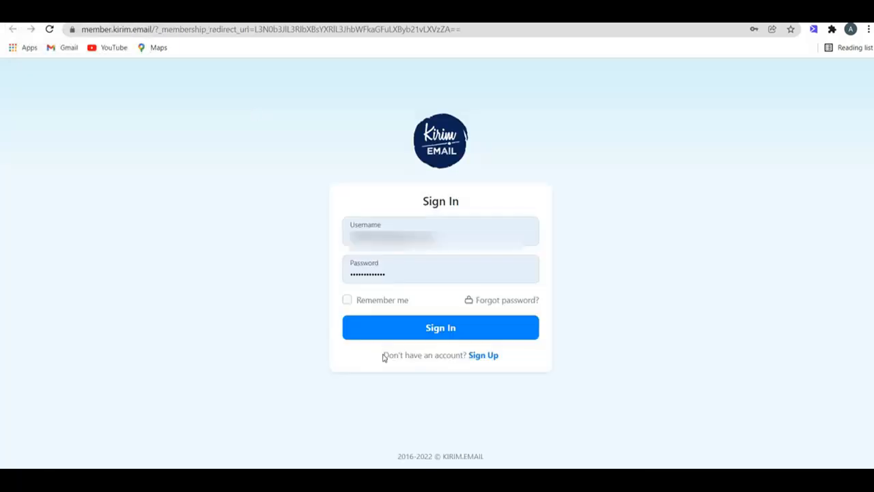
Step: Sign in and switch the template gallery to the Saved tab
left_click(388, 333)
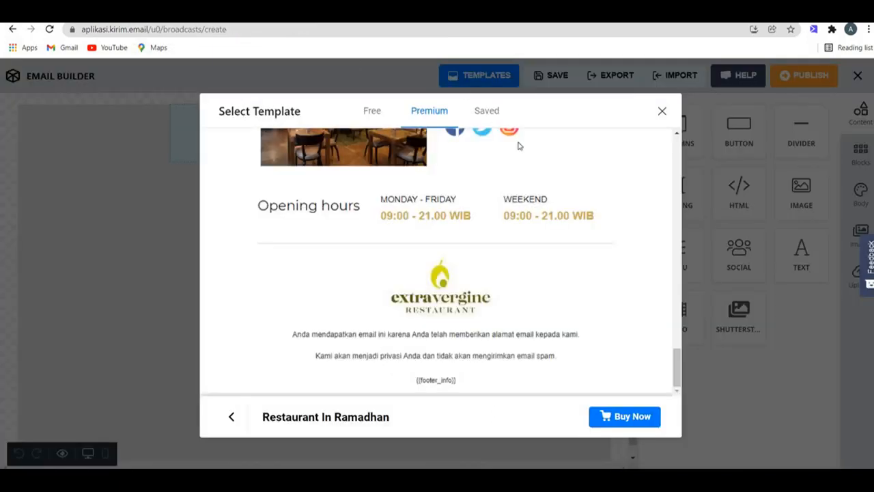
left_click(487, 112)
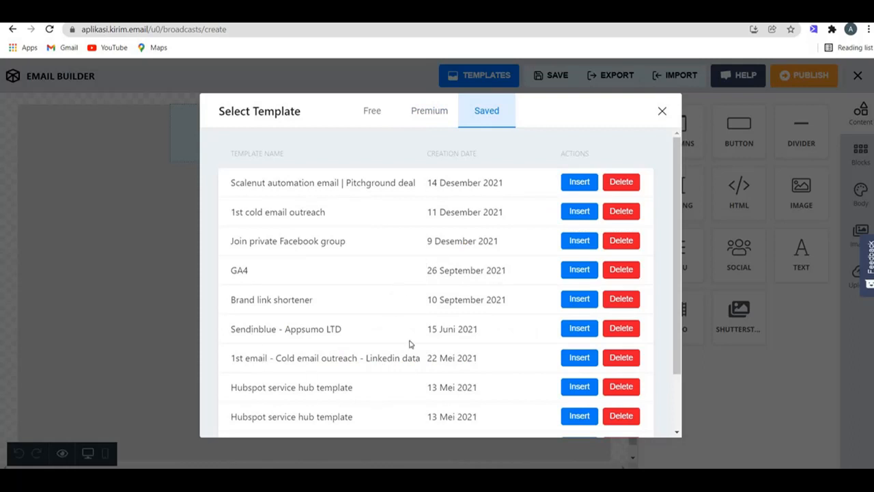
Step: Insert the saved 'Scalenut automation email | Pitchground deal' template and scroll through it
left_click(582, 186)
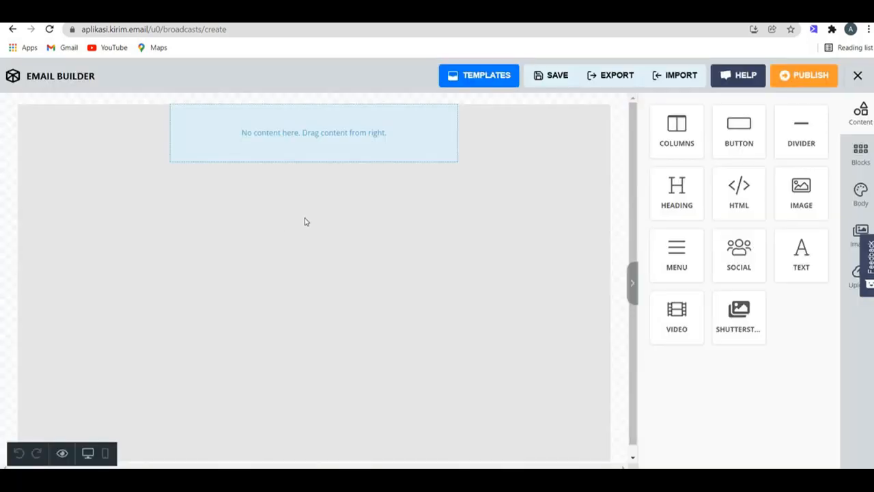
scroll(314, 273, "down", 9)
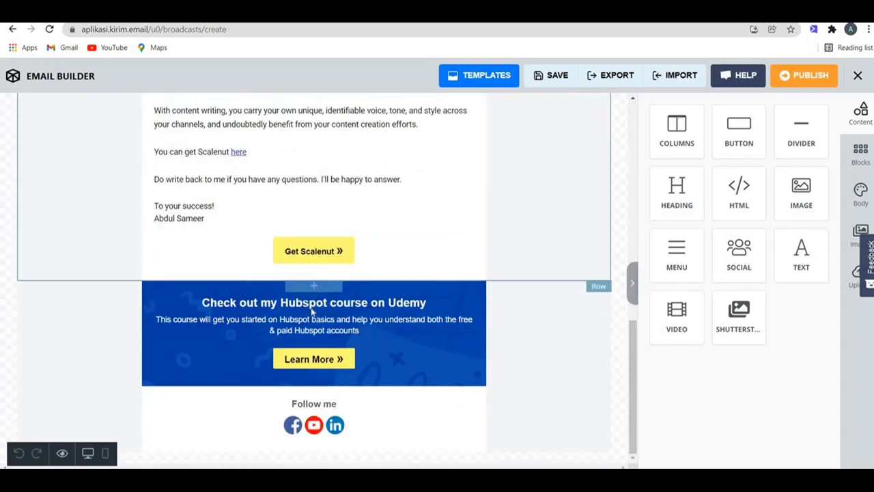
scroll(313, 286, "up", 7)
scroll(314, 277, "down", 4)
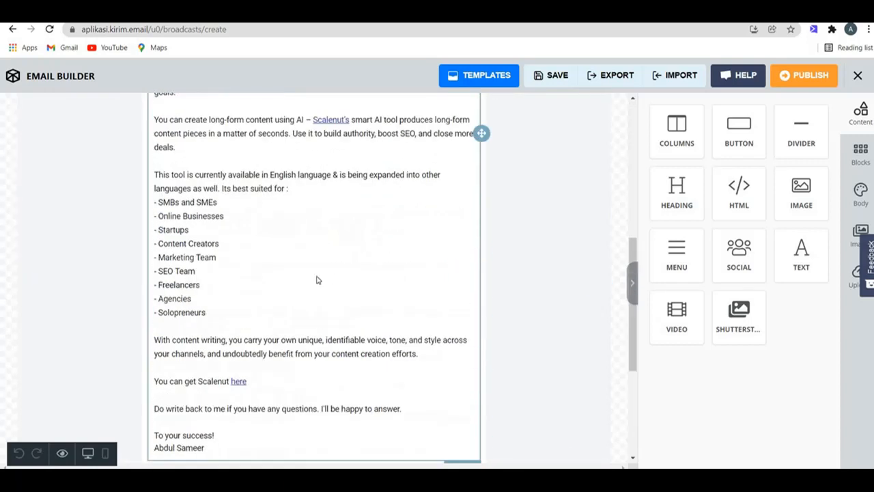
scroll(316, 280, "down", 4)
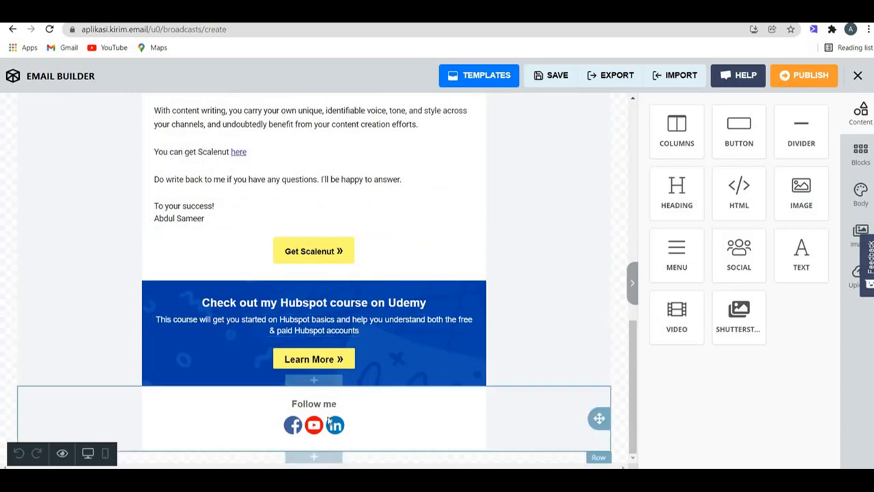
scroll(406, 281, "up", 10)
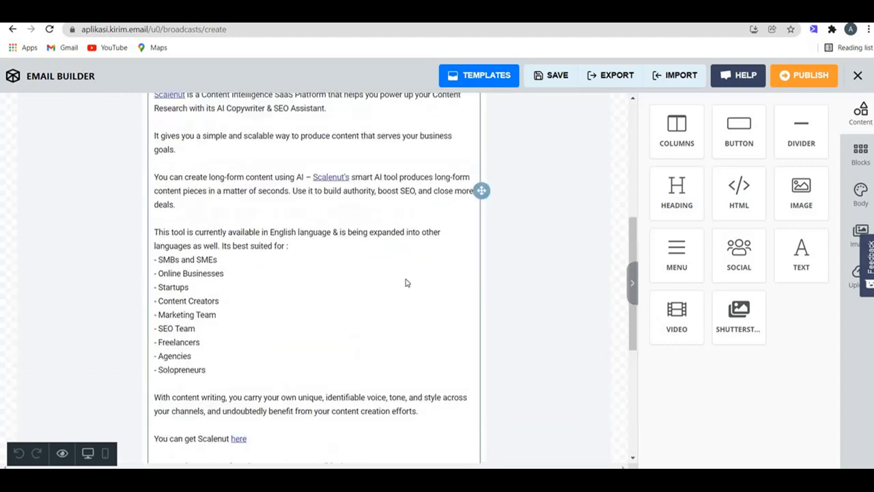
left_click(505, 76)
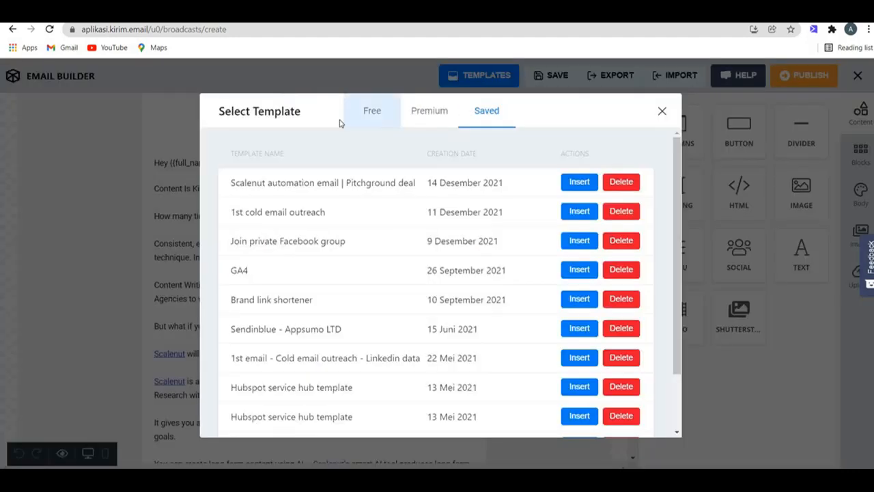
Step: Start from the Blank free template and add an H4 Arial heading at font size 22
left_click(368, 112)
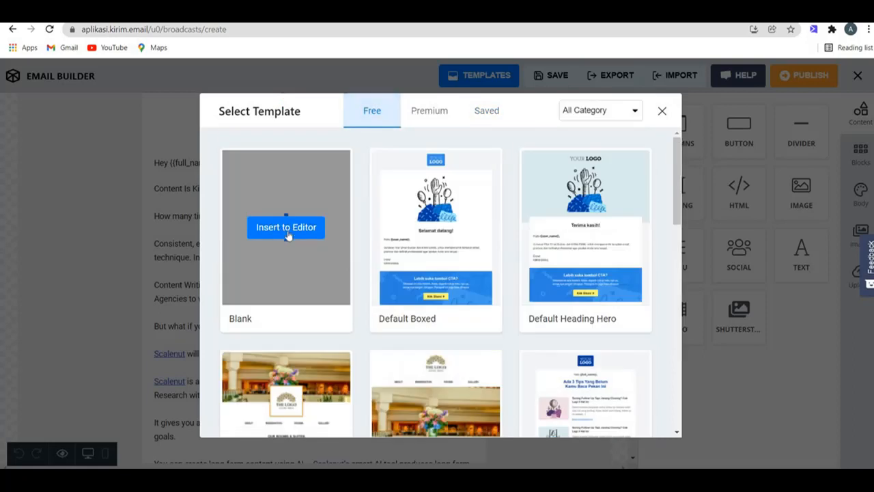
left_click(281, 230)
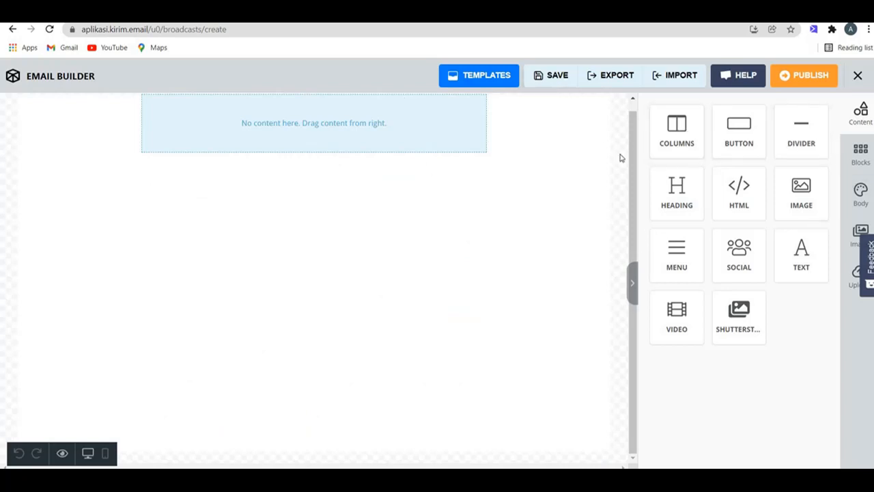
left_click_drag(687, 205, 348, 121)
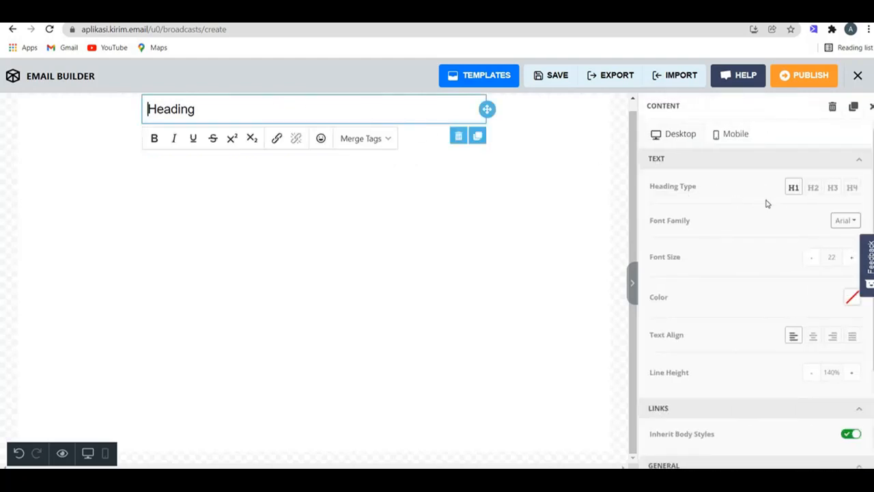
left_click(813, 187)
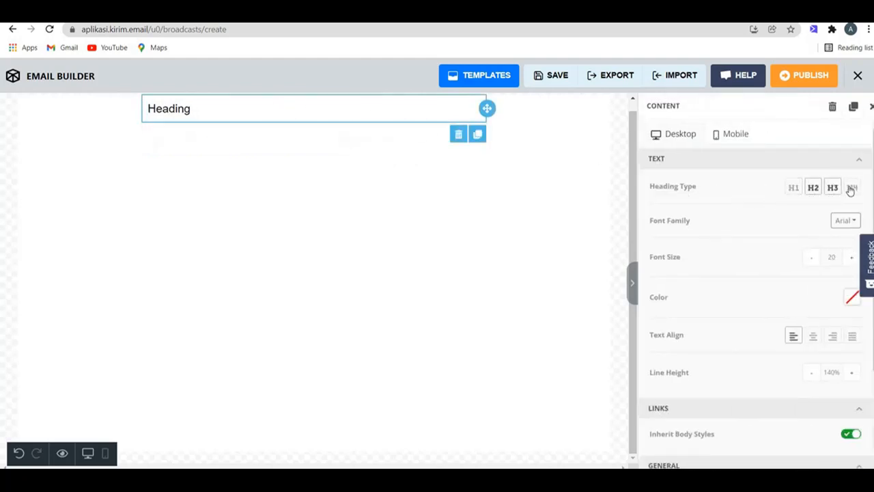
left_click(850, 188)
left_click(845, 220)
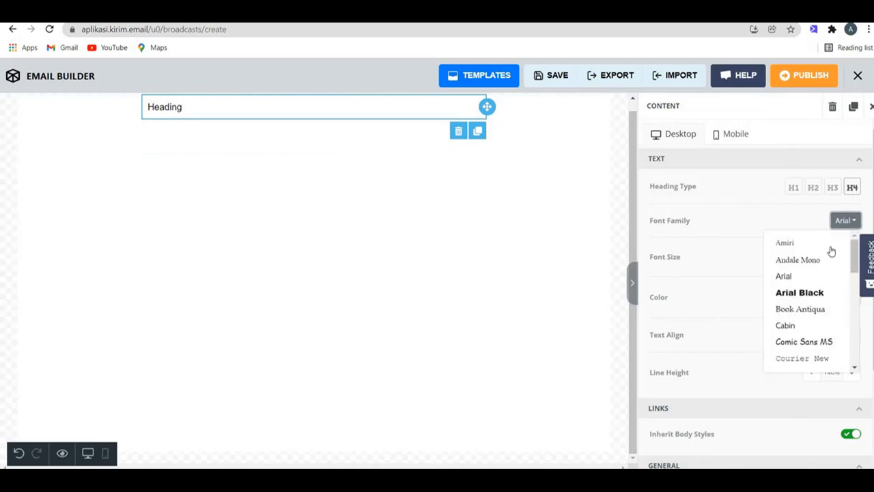
scroll(831, 250, "down", 8)
left_click(842, 226)
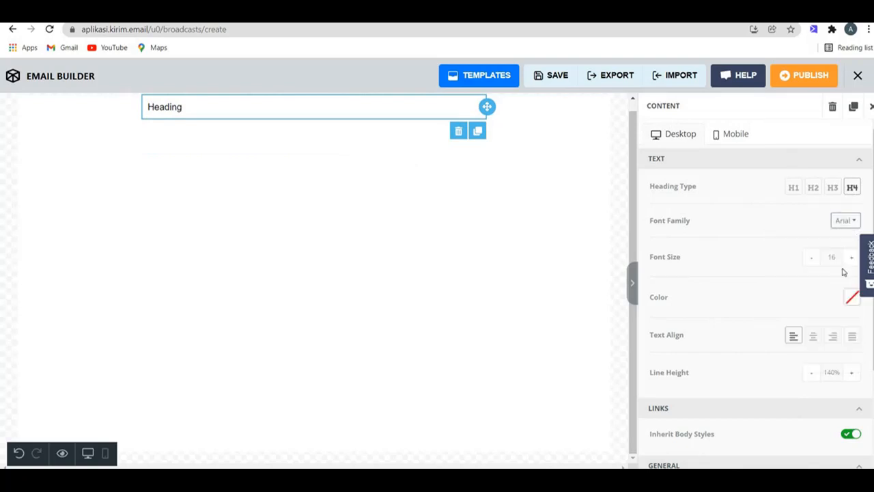
left_click(851, 258)
left_click(851, 257)
left_click(851, 257)
left_click(851, 258)
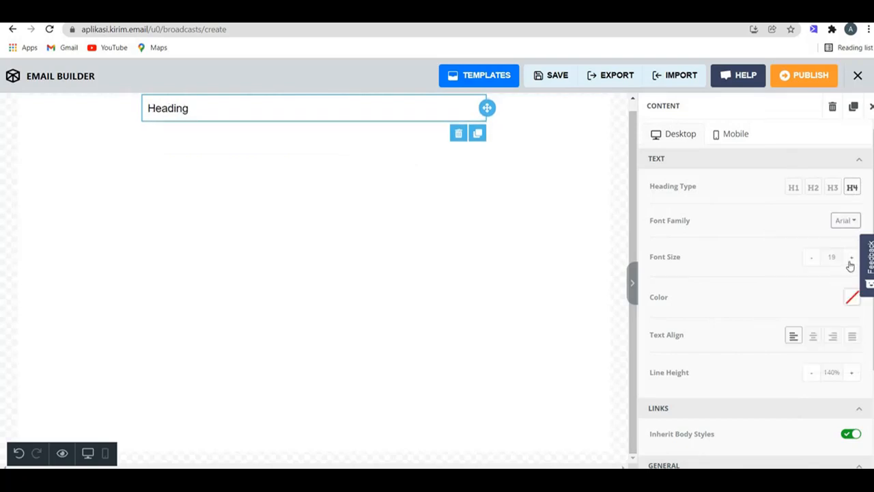
left_click(851, 258)
left_click(851, 258)
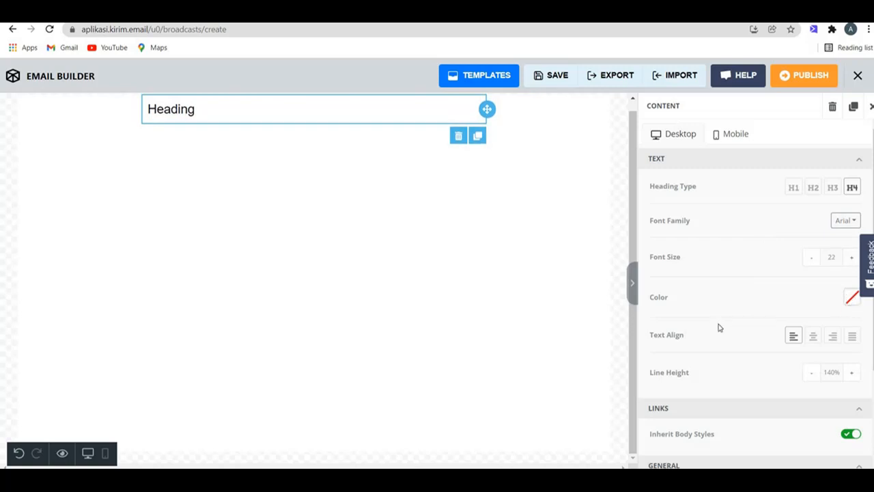
Step: Set the heading's line height to 230% and top padding to 15, then exit the builder
scroll(801, 358, "down", 2)
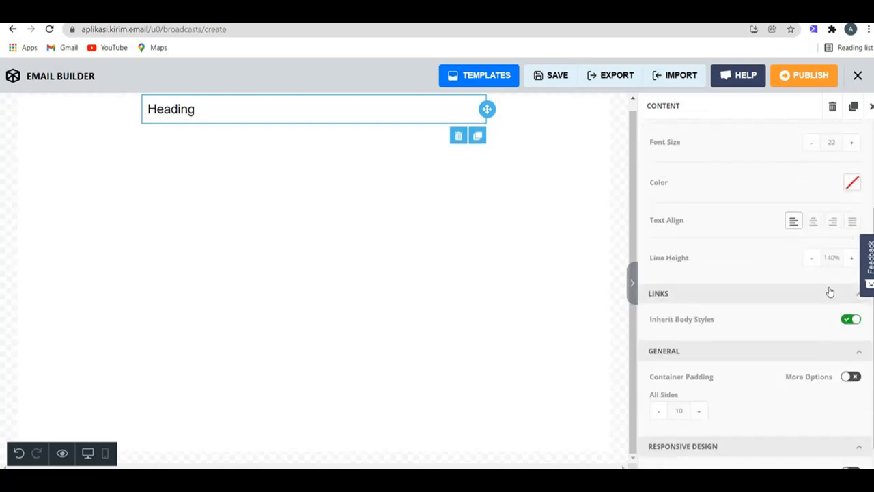
left_click(851, 257)
left_click(851, 258)
left_click(851, 258)
left_click(851, 258)
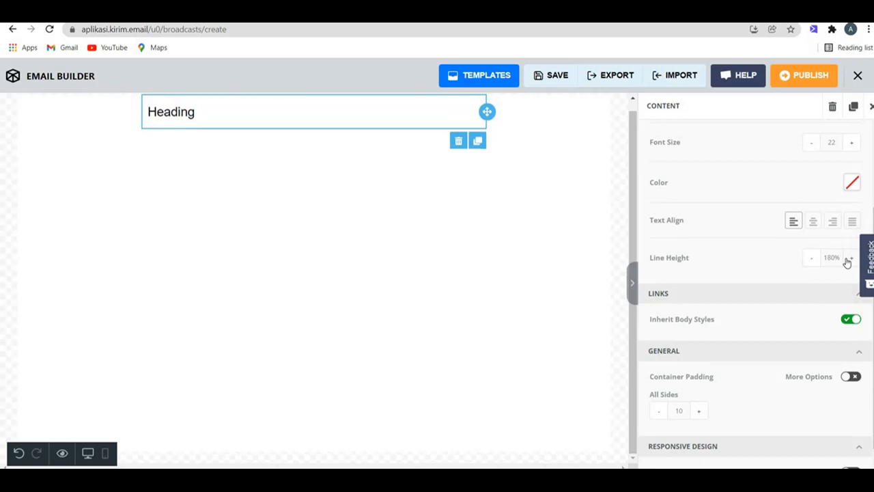
left_click(851, 258)
left_click(851, 257)
left_click(851, 258)
left_click(851, 257)
scroll(746, 365, "down", 1)
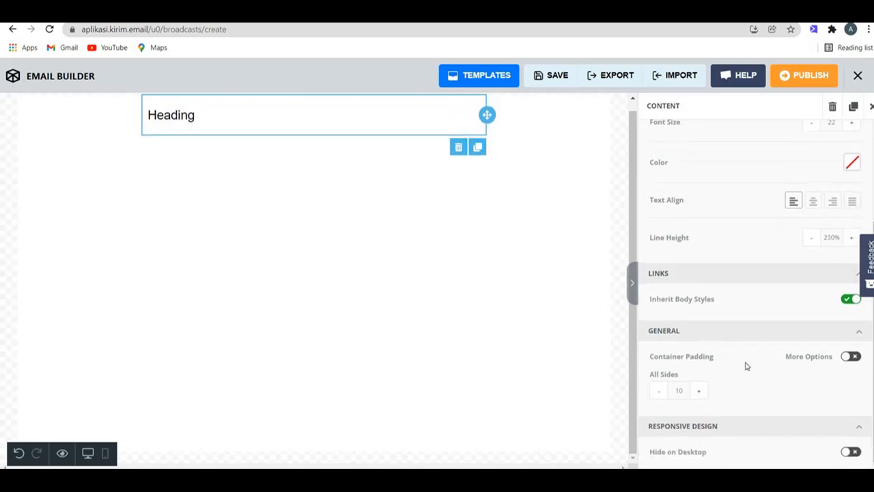
double_click(827, 391)
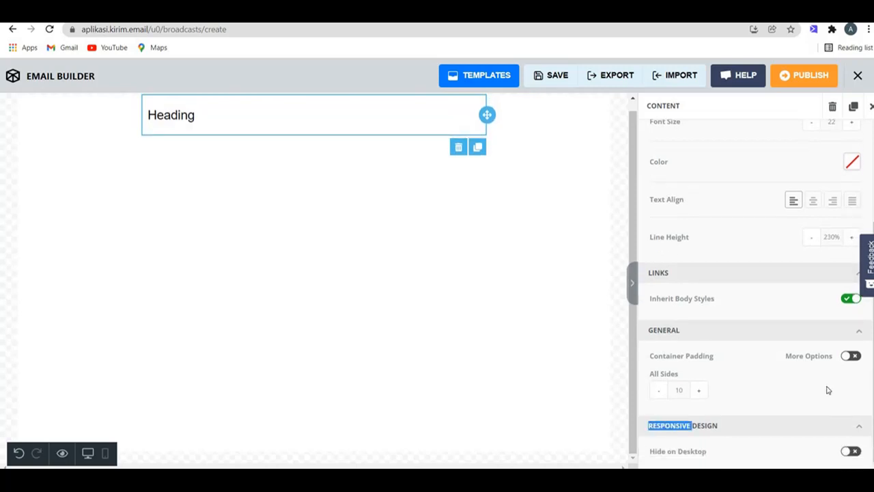
left_click(850, 356)
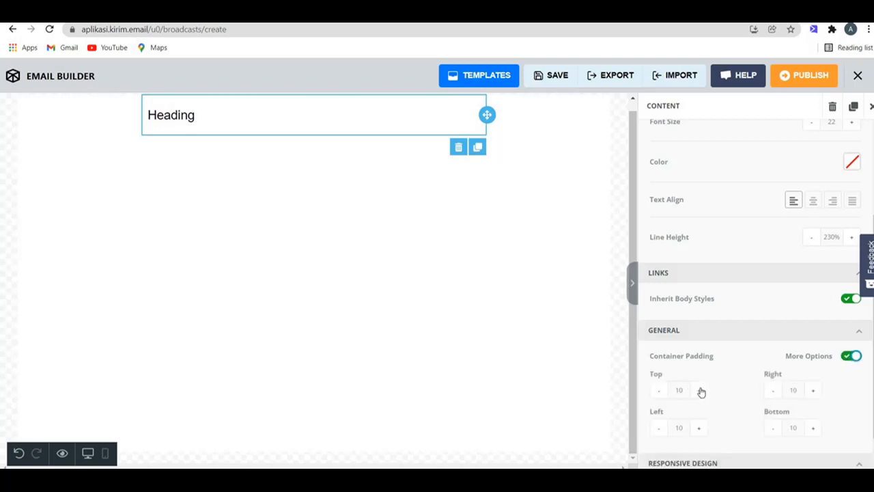
left_click(703, 392)
left_click(702, 392)
left_click(702, 392)
left_click(702, 392)
left_click(702, 392)
scroll(722, 414, "down", 2)
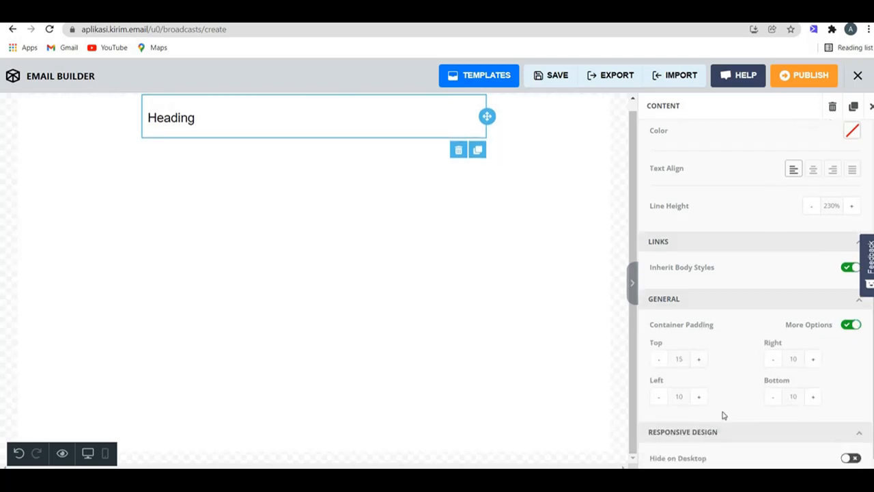
scroll(749, 308, "up", 5)
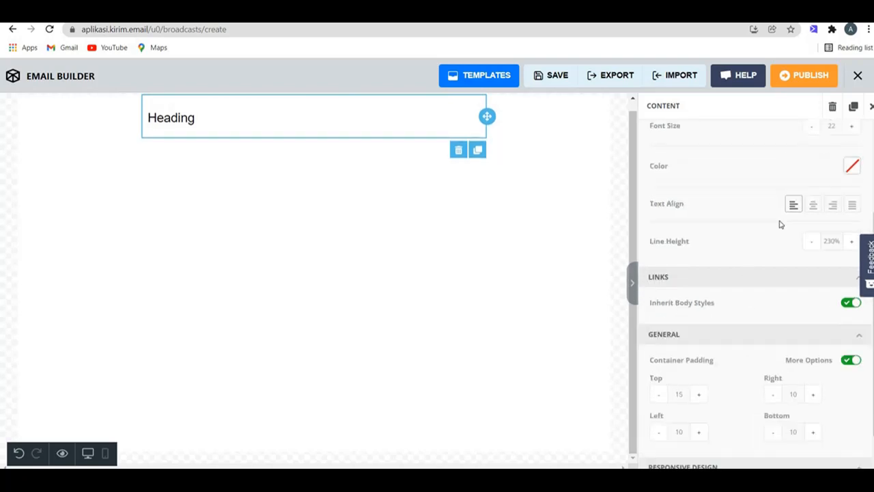
left_click(849, 81)
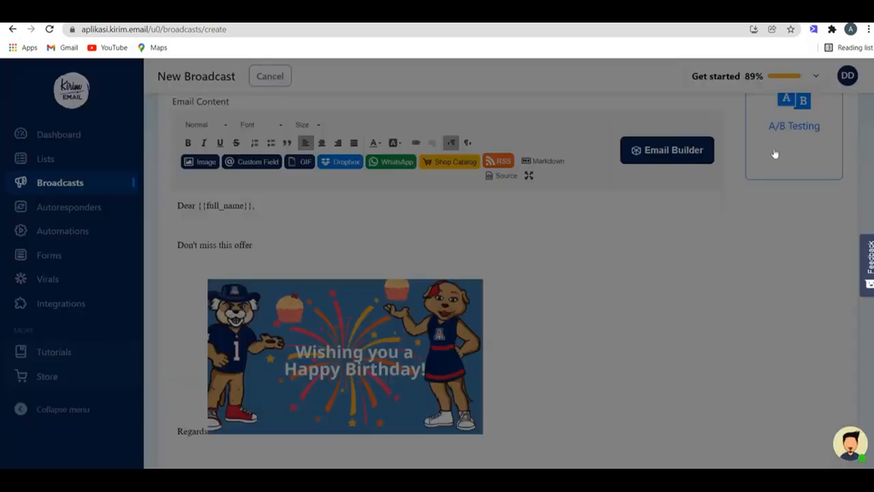
Step: Reopen the Email Builder with the blank heading-only email and dismiss the Autosave notice
left_click(698, 152)
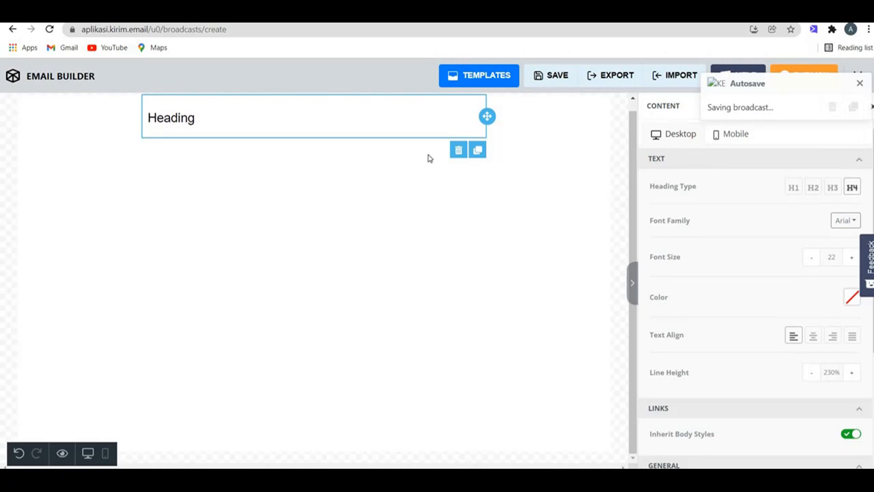
left_click(861, 85)
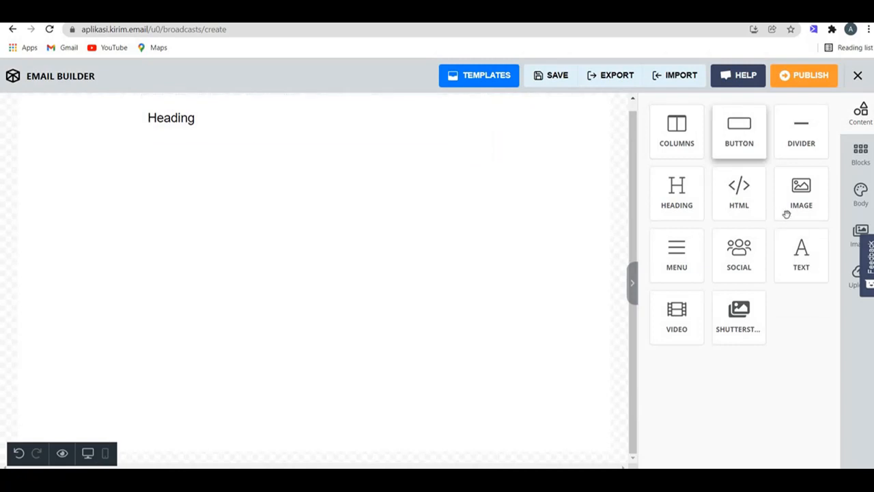
Step: Drop an image block under the Heading, then duplicate it into a second placeholder
mouse_move(787, 214)
left_mouse_down()
mouse_move(605, 228)
mouse_move(316, 158)
mouse_move(321, 141)
mouse_move(316, 150)
left_mouse_up()
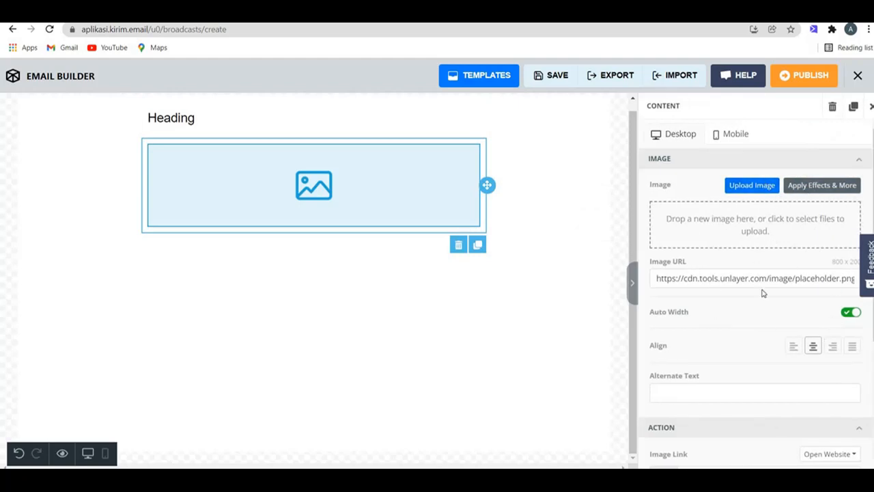
scroll(763, 292, "down", 3)
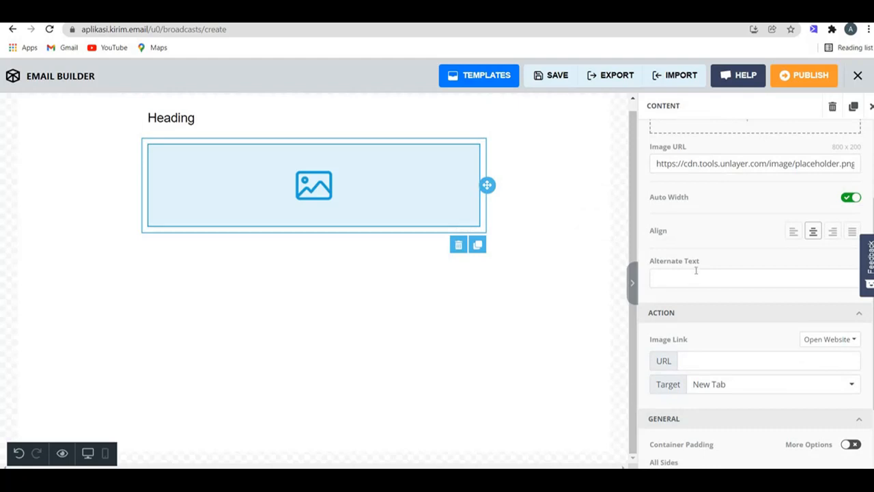
scroll(697, 274, "down", 2)
left_click(701, 273)
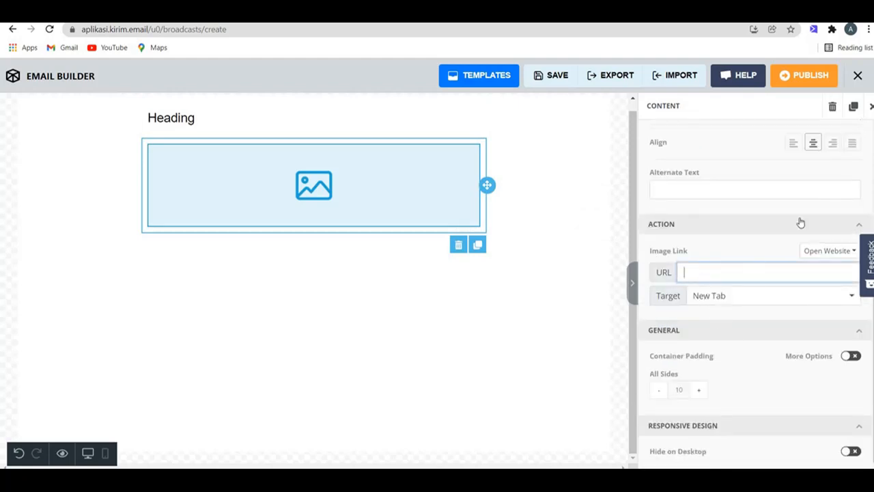
left_click(853, 106)
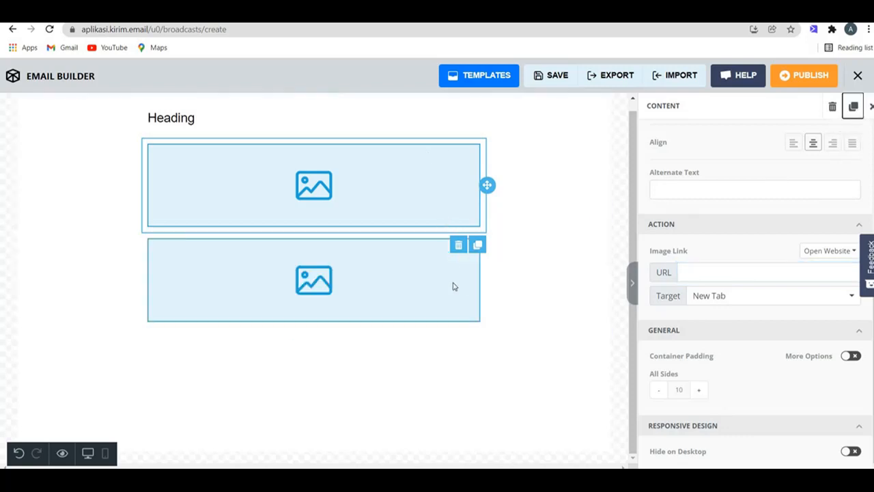
Step: Delete the duplicate image, add a divider below the image, and place a menu above the heading
left_click(459, 245)
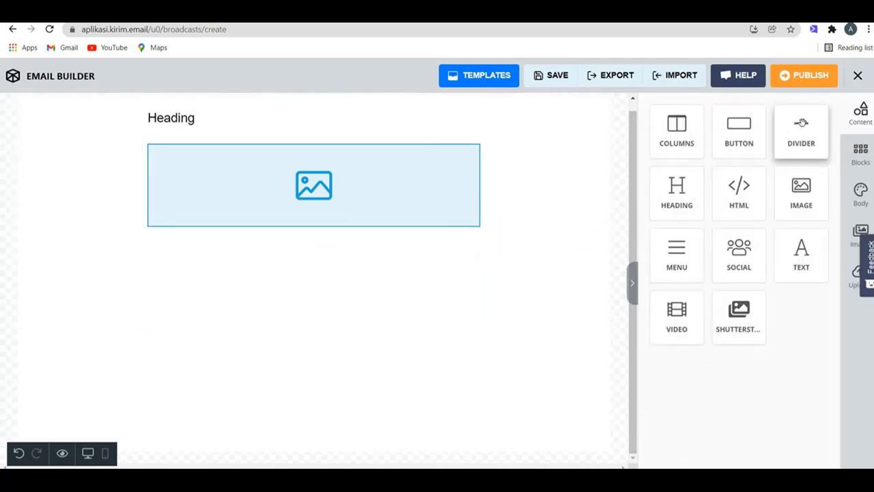
left_click_drag(802, 120, 469, 236)
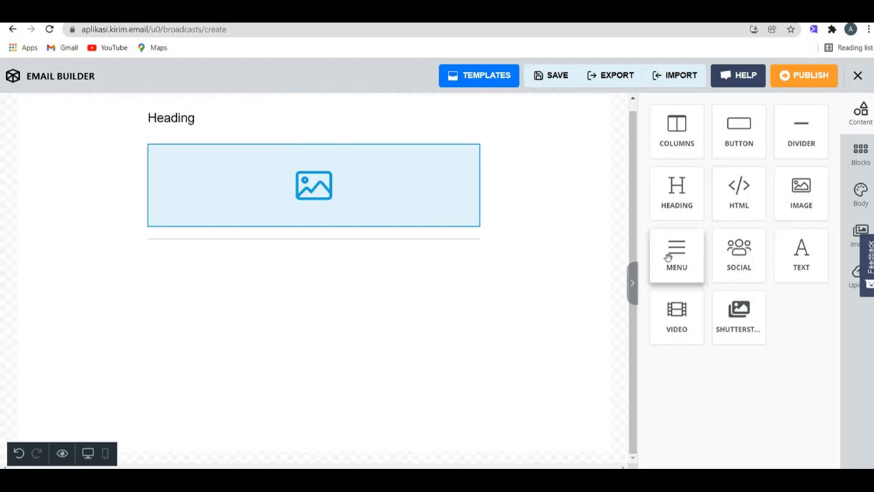
left_click_drag(666, 257, 313, 103)
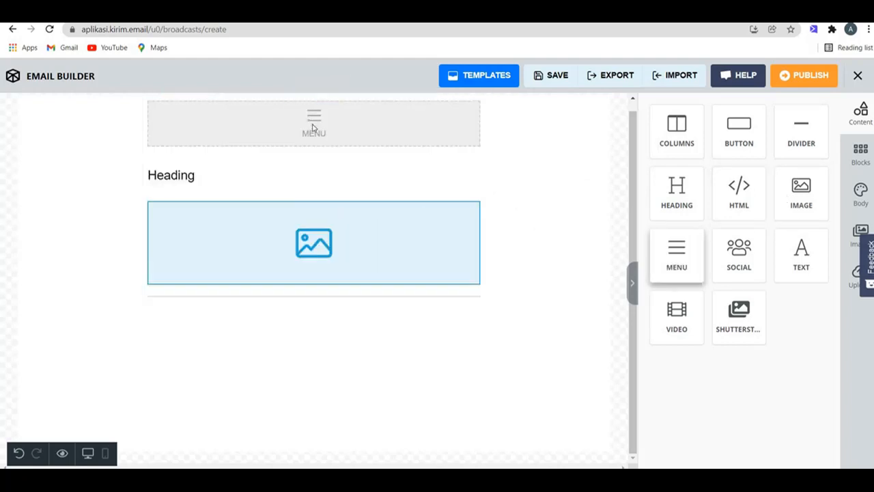
Step: Add three items to the menu block and label the first one Home
left_click(437, 129)
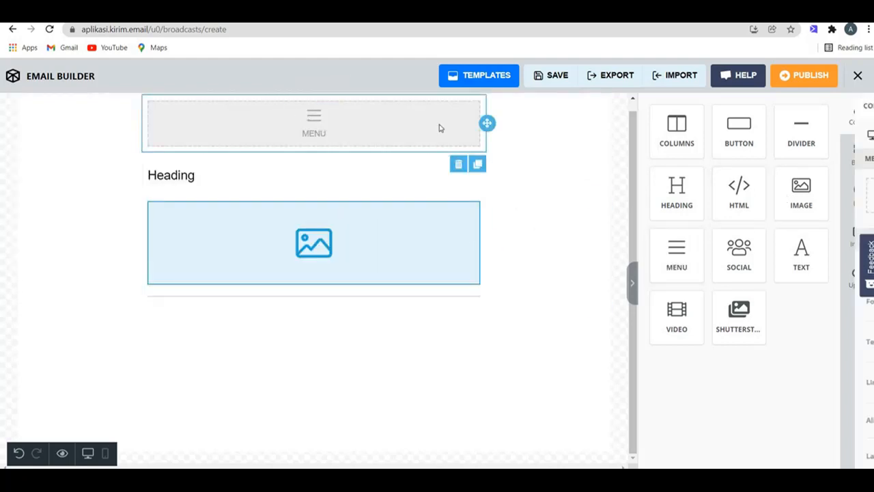
left_click(762, 196)
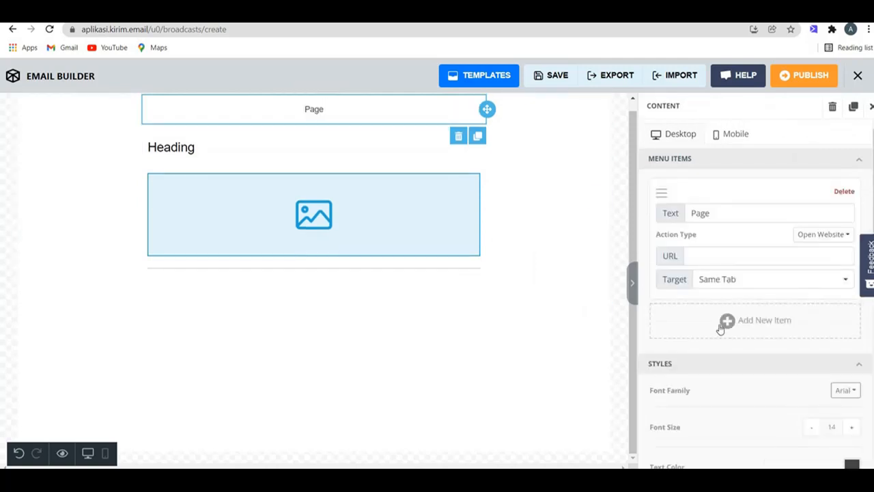
left_click(722, 329)
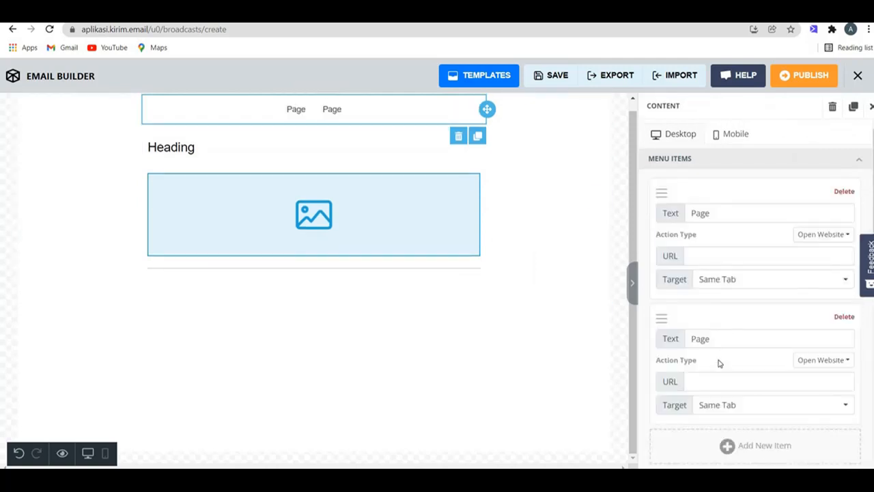
left_click(744, 445)
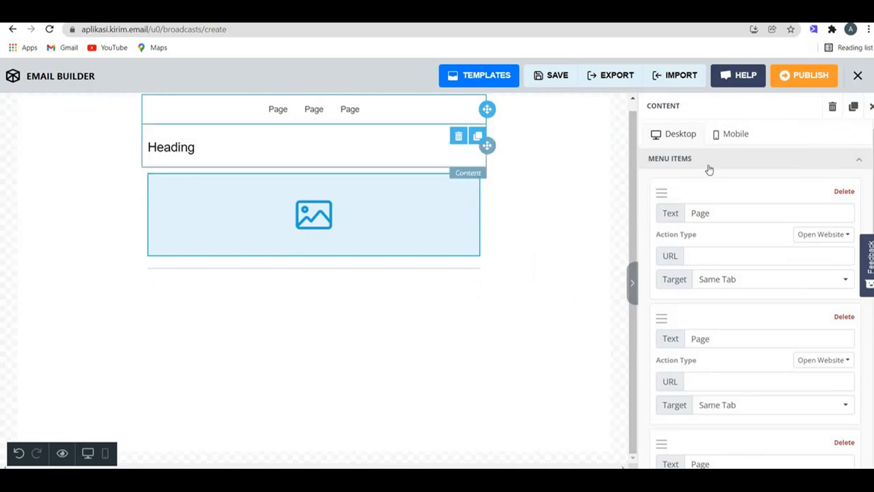
left_click(720, 213)
key("ctrl+a")
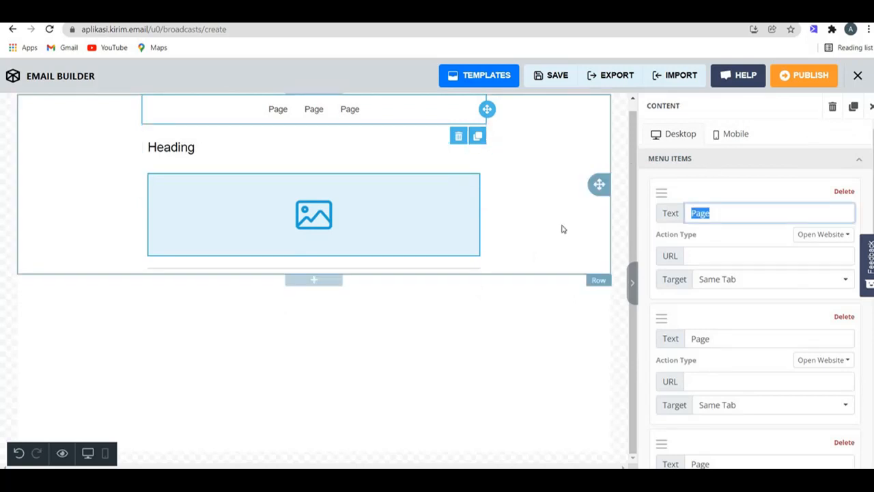
type("Home")
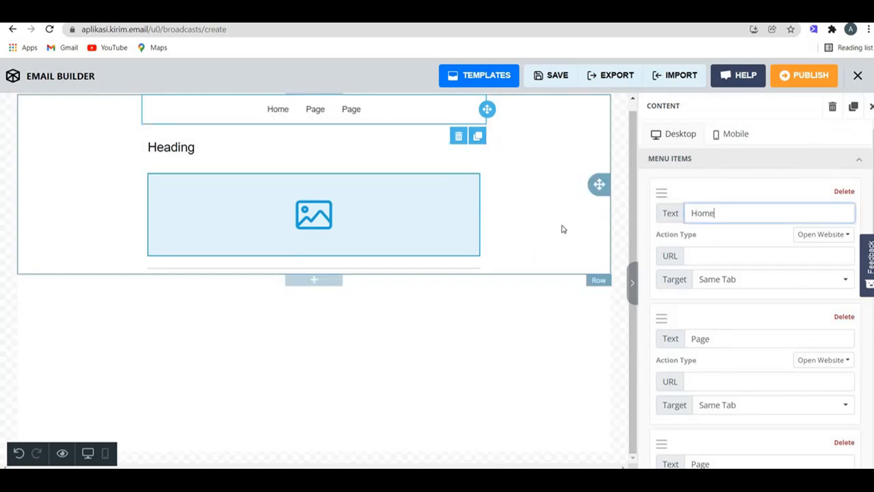
key("Tab")
Step: Label the other menu items Product and contact, then add a video block below the divider
left_click(732, 256)
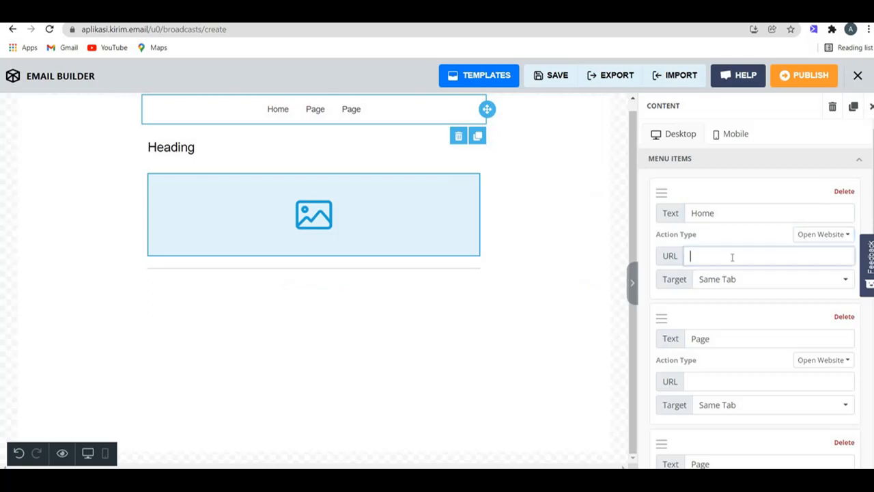
left_click_drag(715, 340, 632, 341)
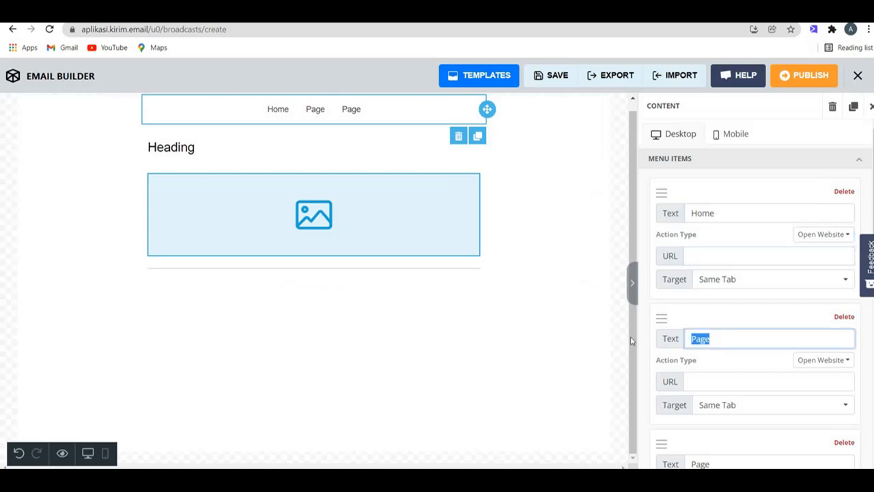
type("Product")
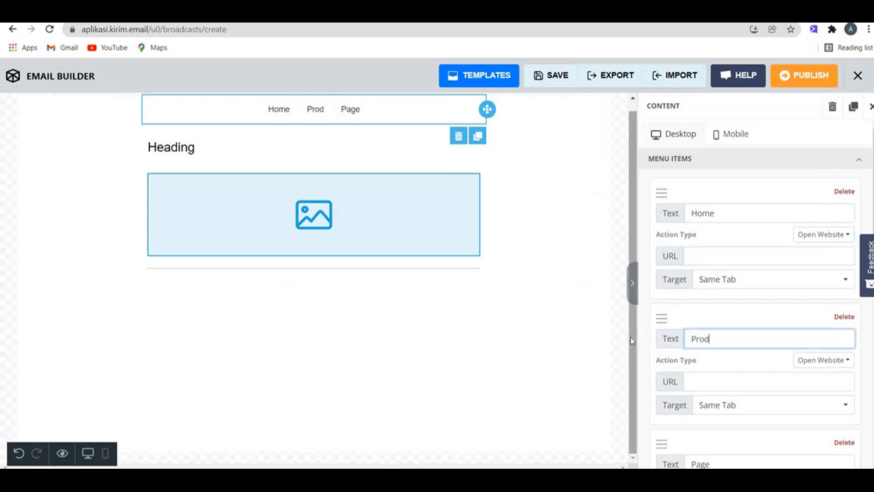
left_click(713, 462)
key("BackSpace")
key("BackSpace")
key("BackSpace")
key("BackSpace")
type("c")
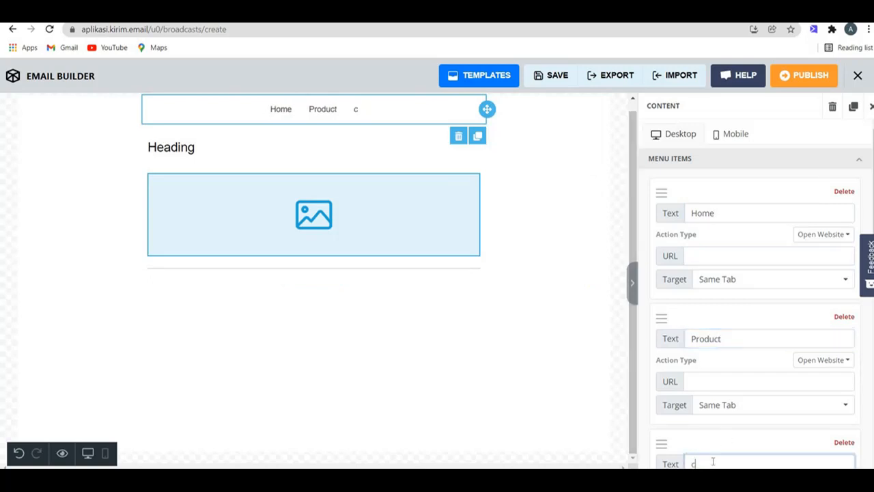
type("notact")
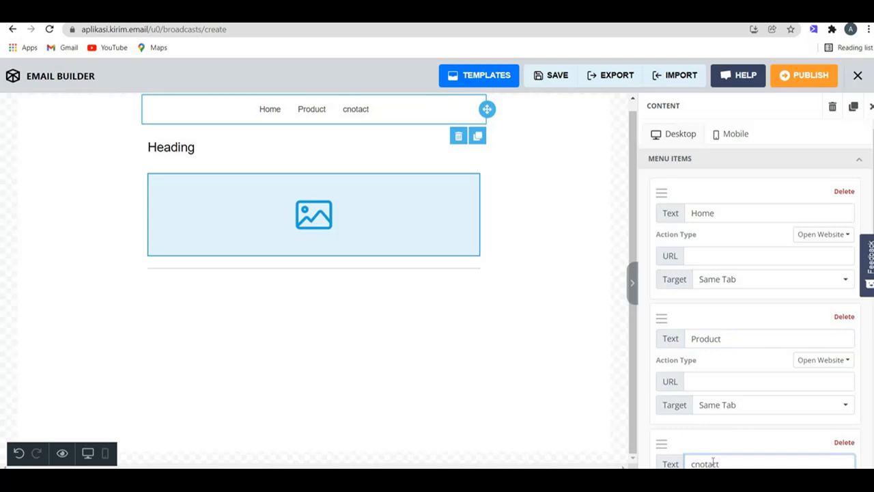
key("BackSpace")
key("BackSpace")
key("BackSpace")
key("BackSpace")
key("BackSpace")
key("BackSpace")
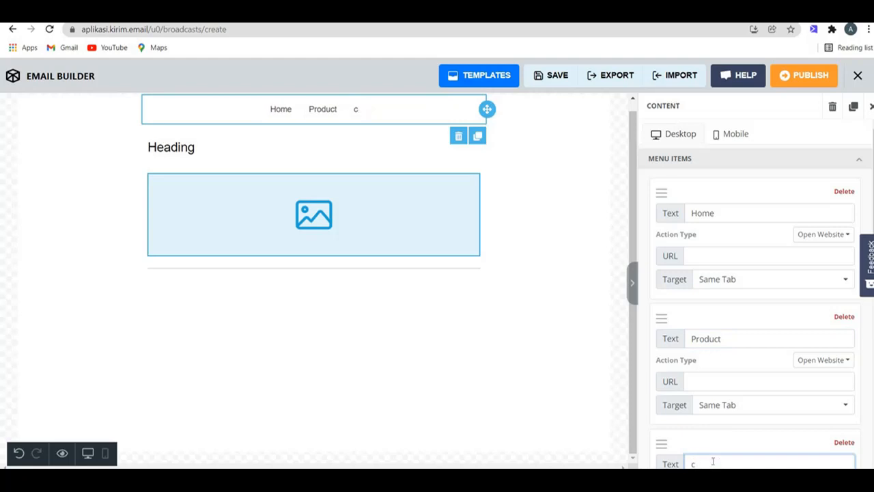
type("ontact")
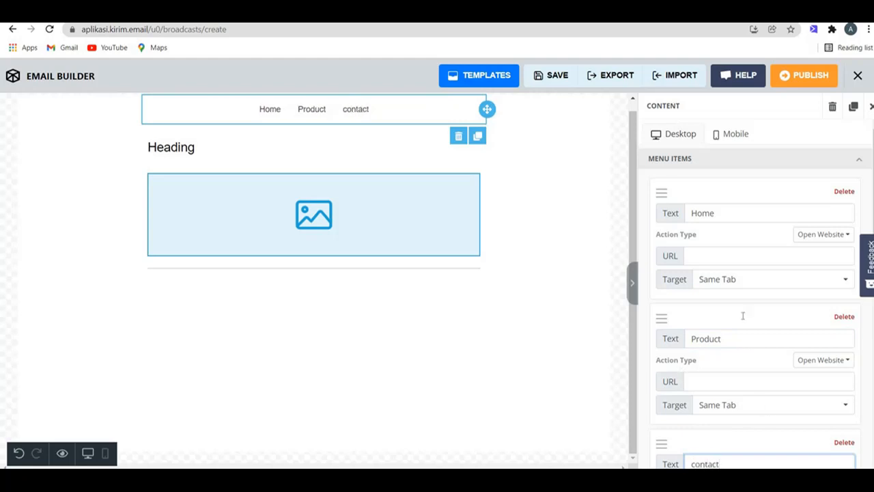
left_click(733, 254)
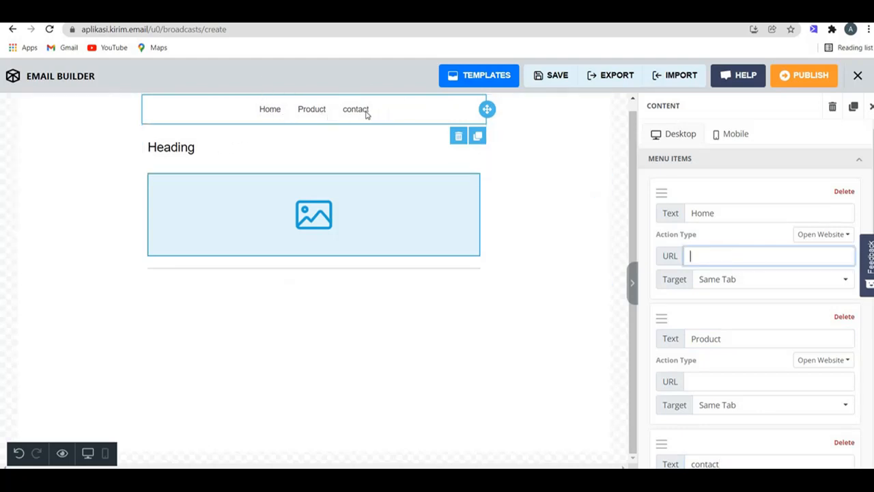
left_click(871, 107)
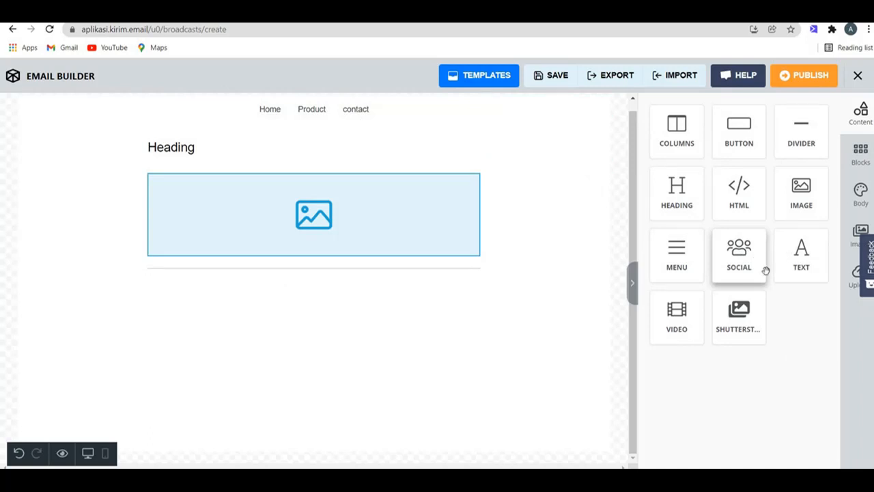
left_click_drag(677, 324, 394, 277)
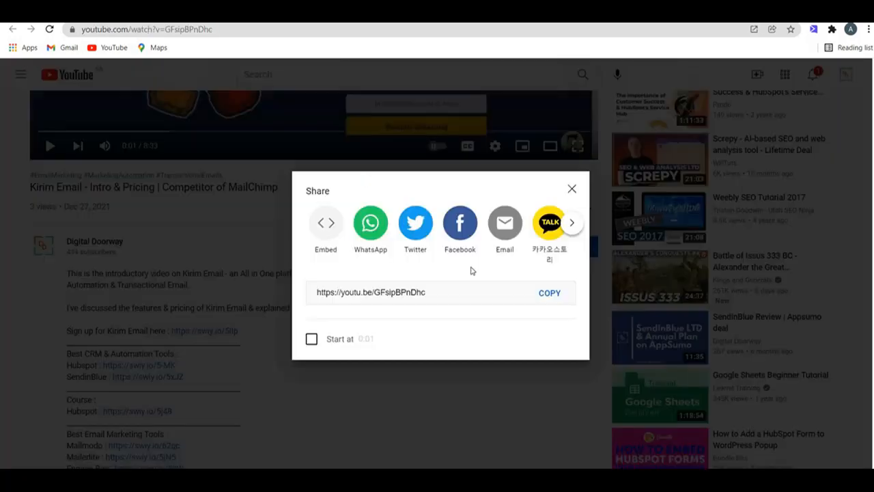
Step: Copy the youtu.be share link of the Kirim Email intro video on YouTube
left_click(549, 292)
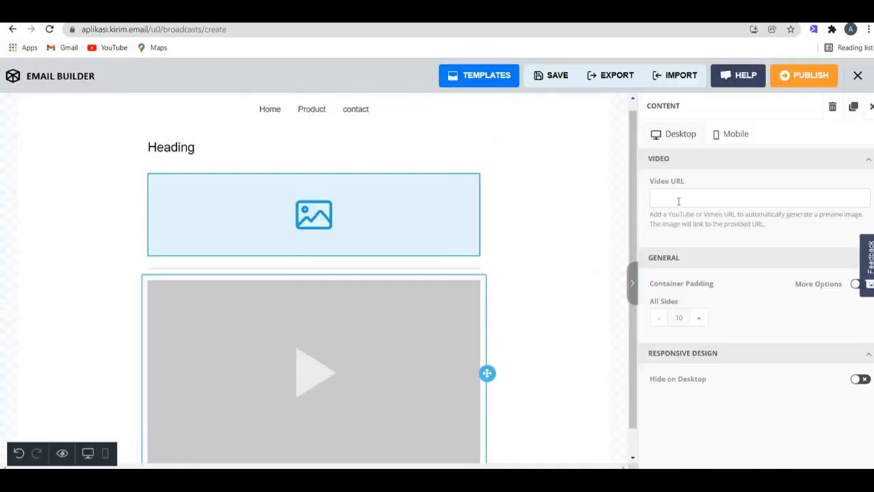
Step: Paste the copied youtu.be link into the video block's Video URL field
left_click(679, 201)
key("ctrl+v")
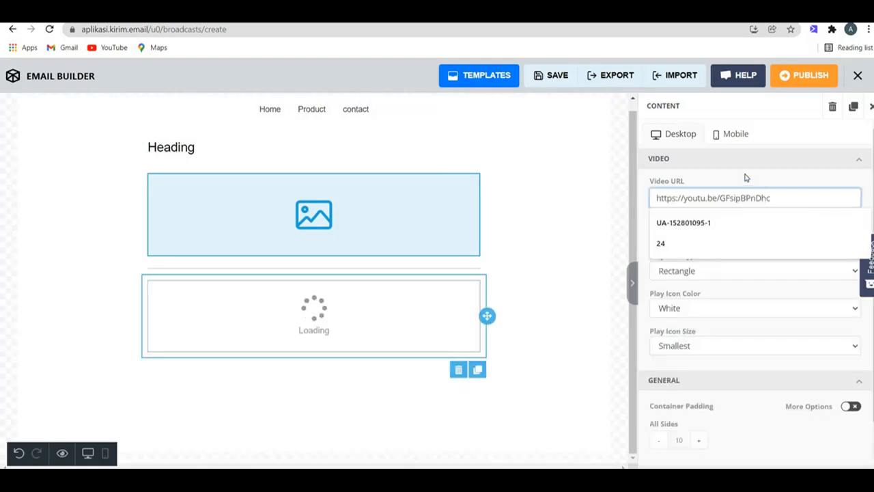
left_click(746, 178)
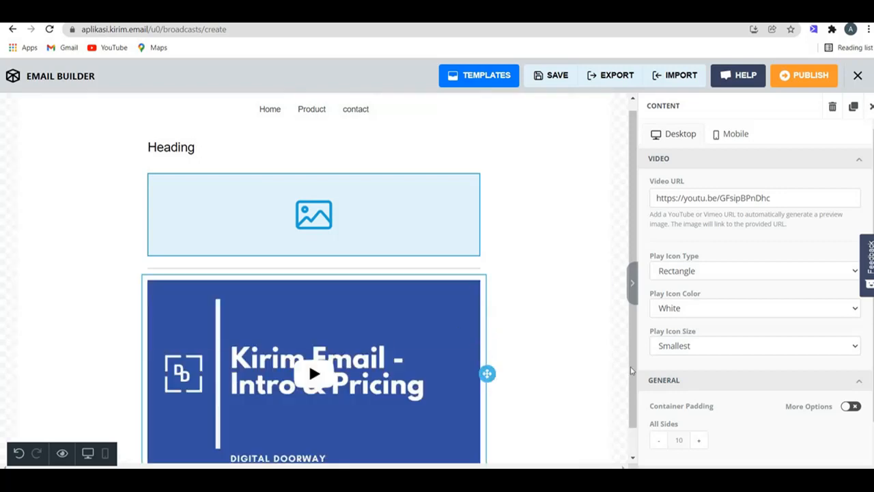
scroll(624, 418, "down", 1)
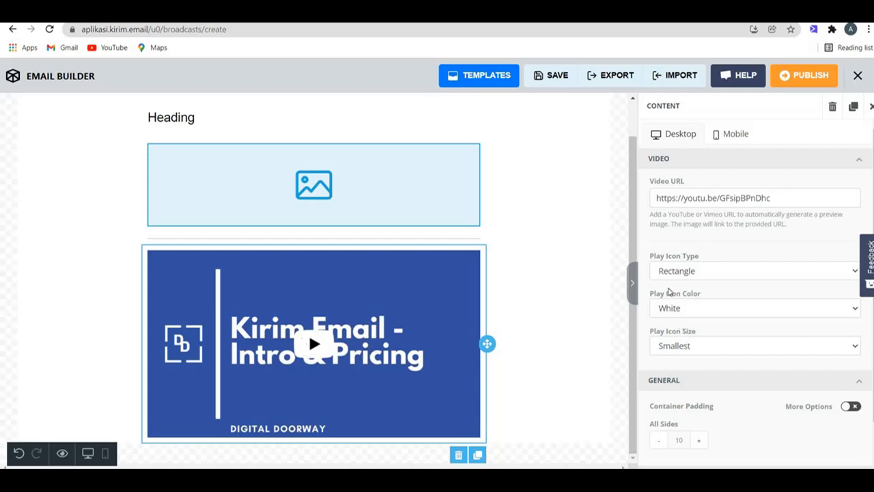
Step: Set the video's play icon to black and Arrow Only, then close the video settings
left_click(679, 307)
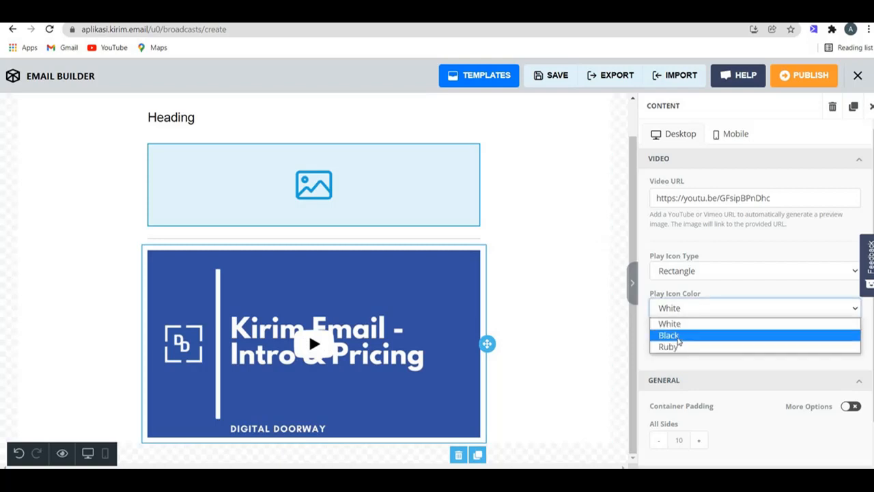
left_click(676, 335)
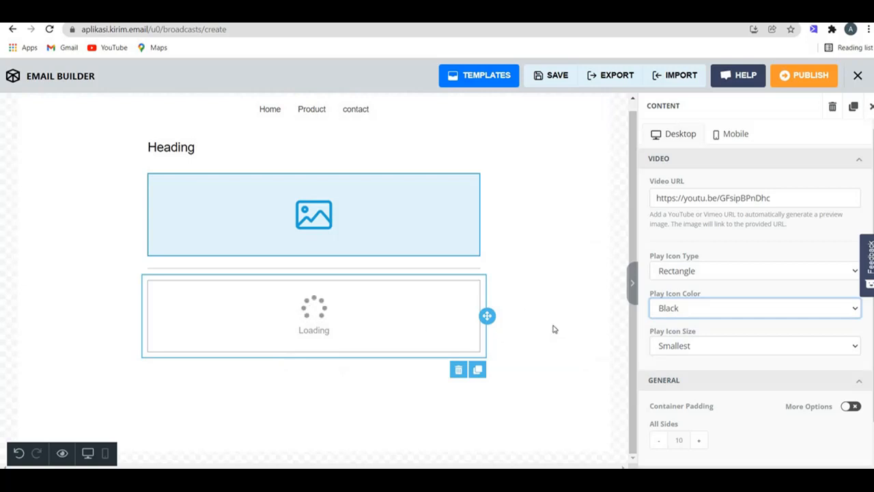
left_click(677, 310)
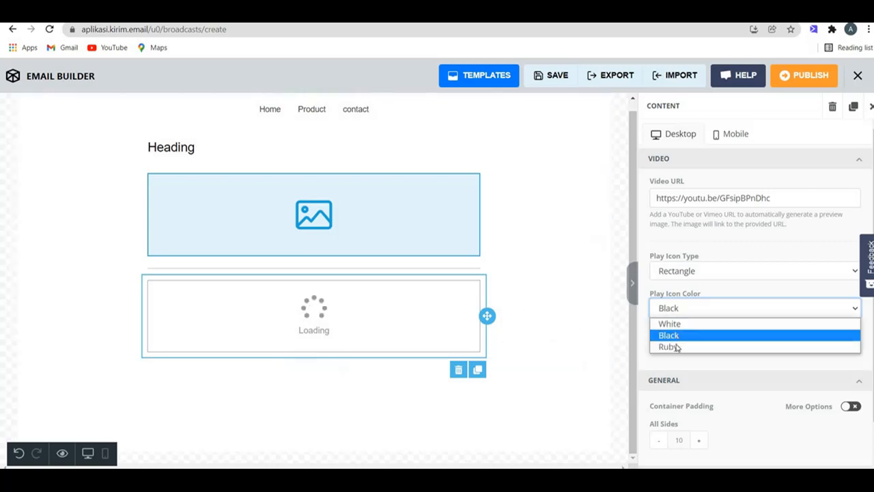
left_click(788, 240)
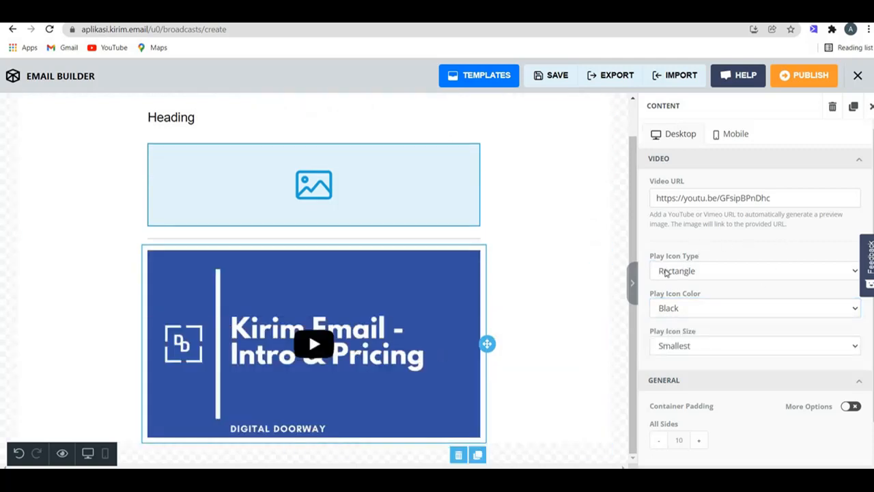
left_click(666, 272)
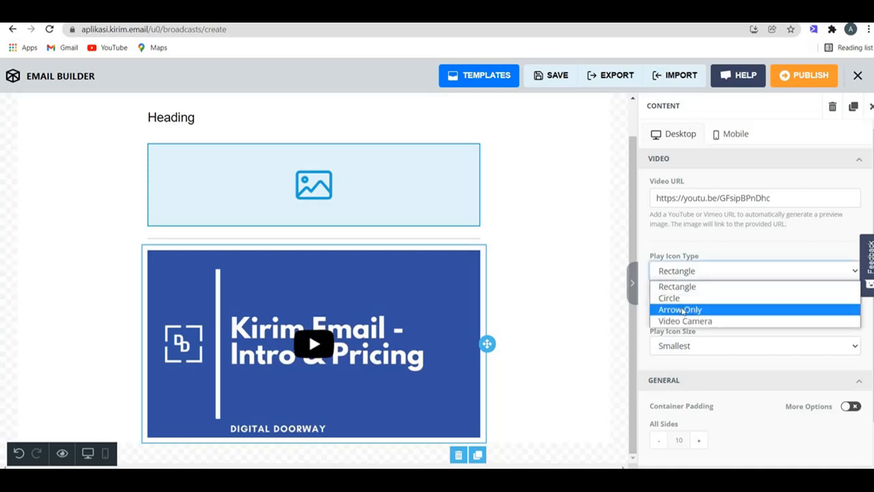
left_click(683, 311)
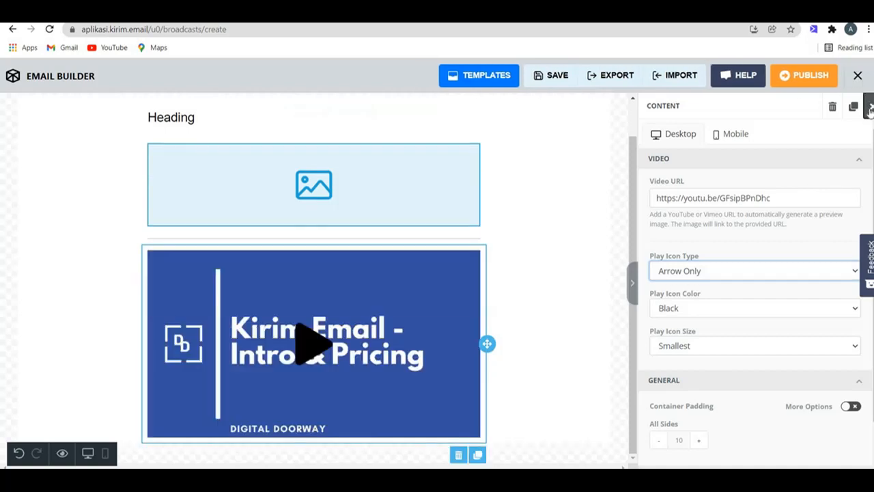
left_click(870, 109)
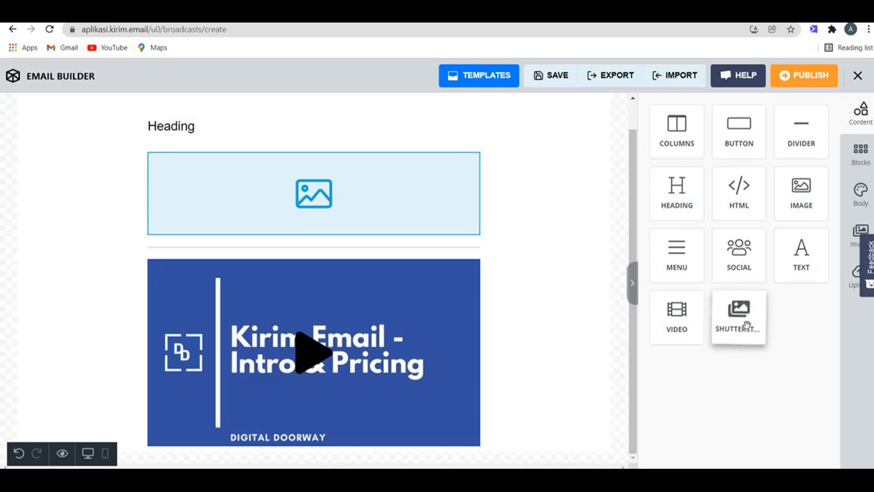
Step: Add a Shutterstock image block below the video and bring up its premium image search
left_click_drag(746, 325, 364, 441)
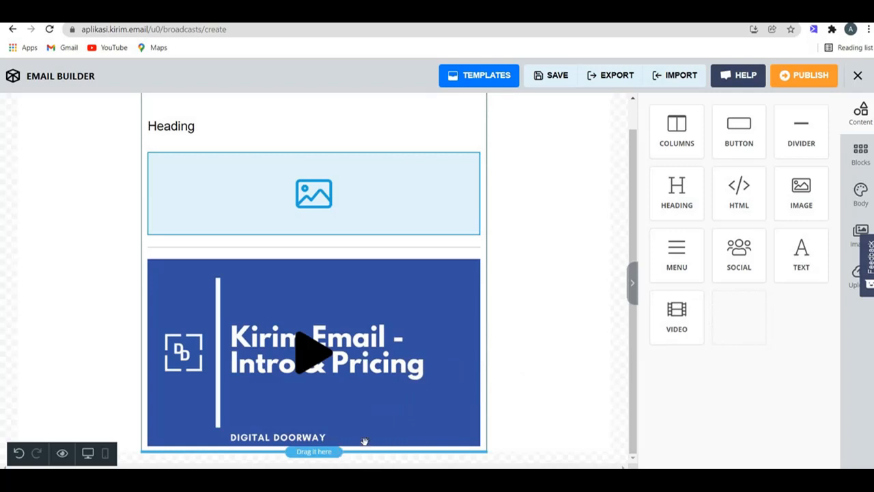
scroll(636, 407, "down", 3)
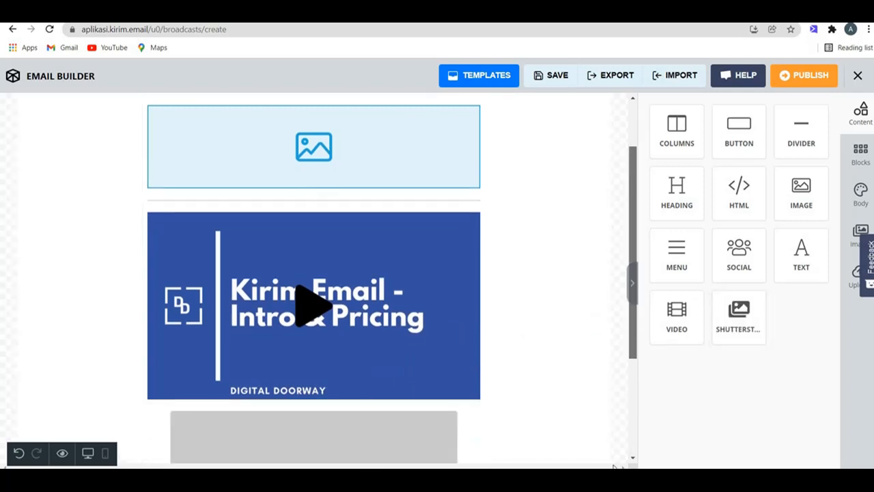
left_click(276, 332)
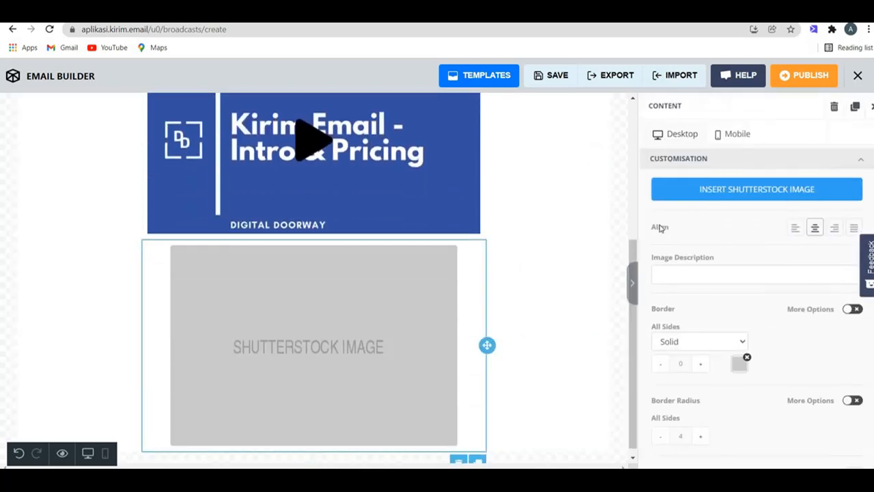
left_click(782, 194)
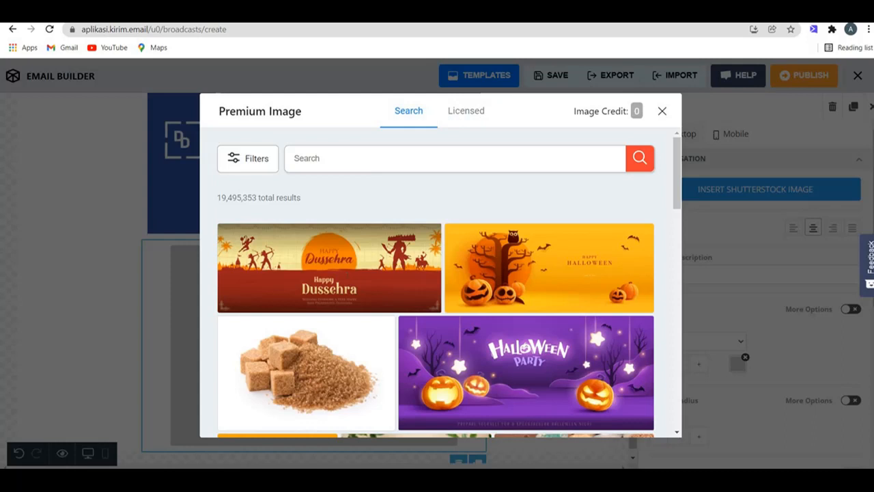
Step: Try a premium image, dismiss the no-credit warning, search 'holiday', then close the search
left_click(414, 298)
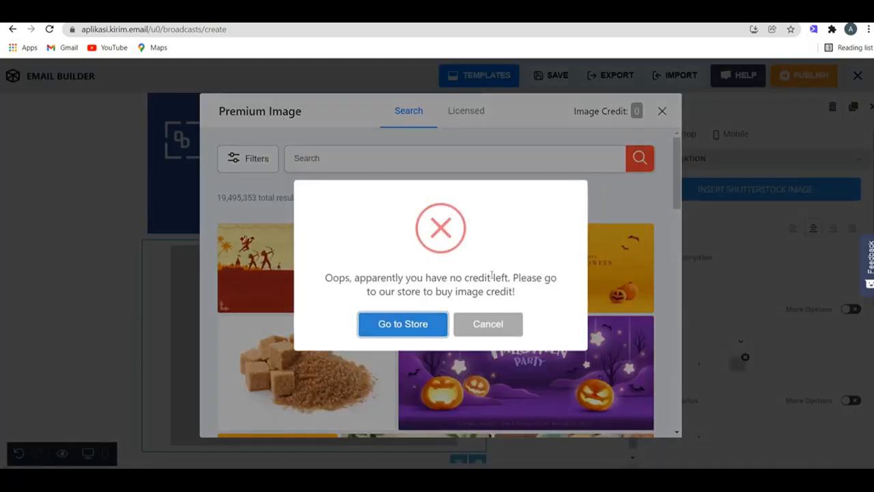
left_click(482, 323)
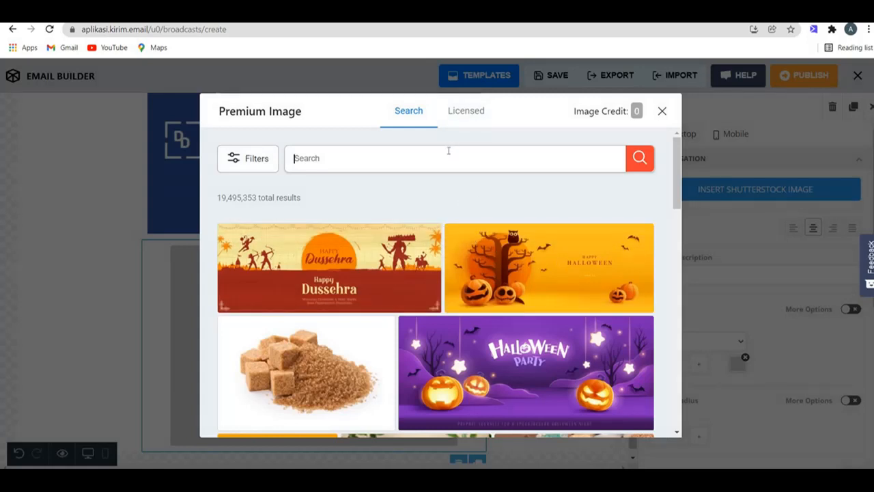
type("holiday")
left_click(639, 161)
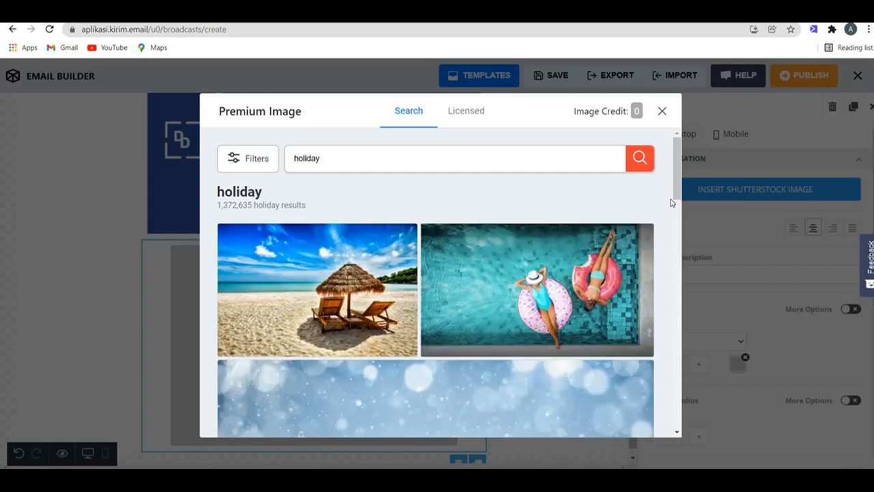
scroll(665, 293, "down", 10)
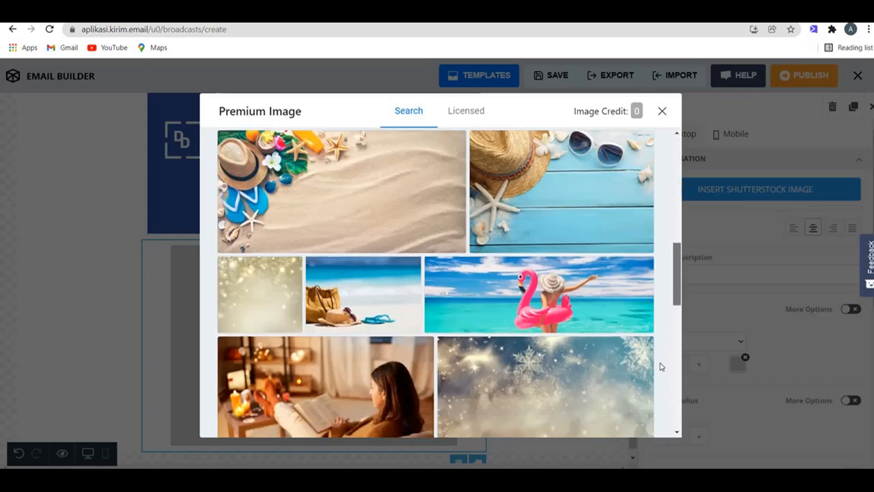
scroll(660, 382, "down", 10)
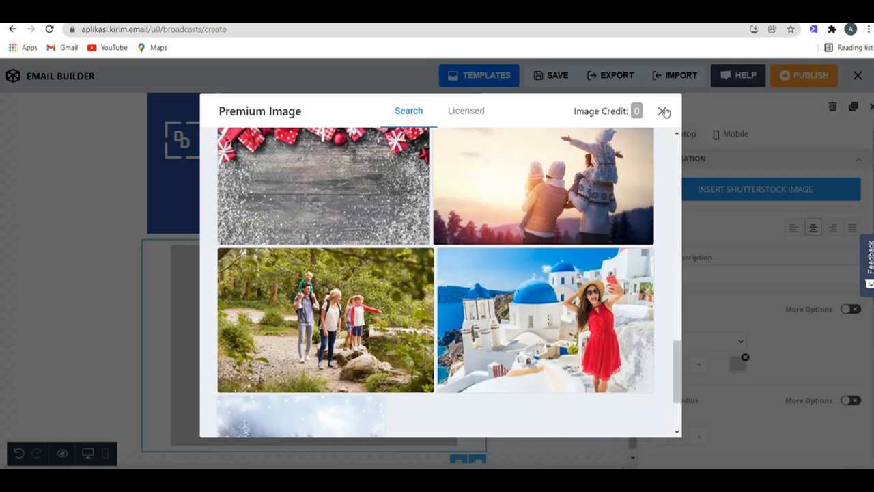
left_click(662, 112)
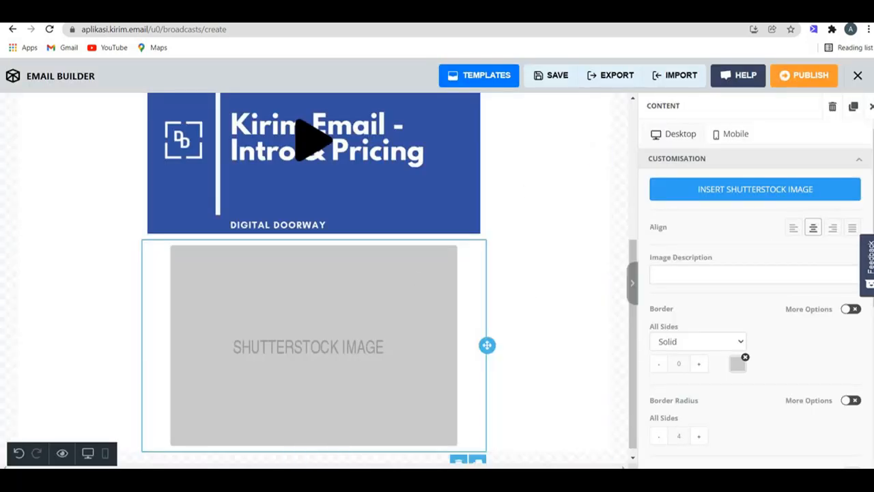
Step: Drop a two-column row layout from Blocks below the Shutterstock image placeholder
left_click(869, 110)
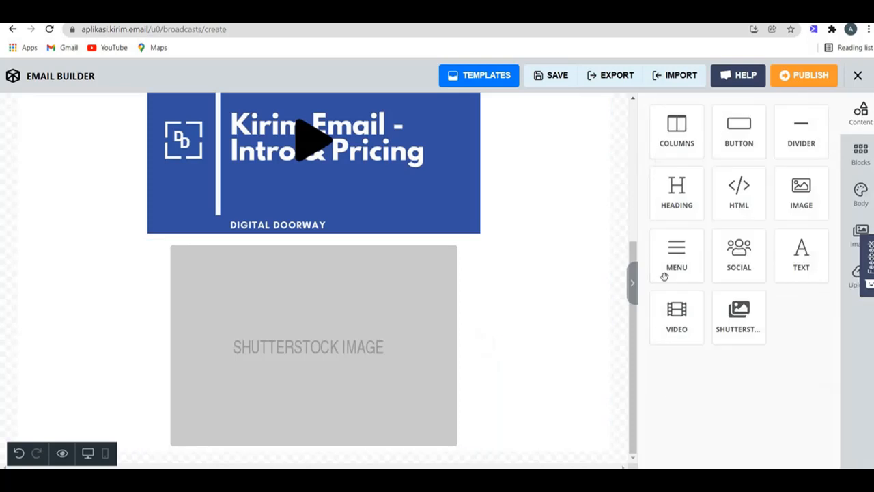
left_click(857, 158)
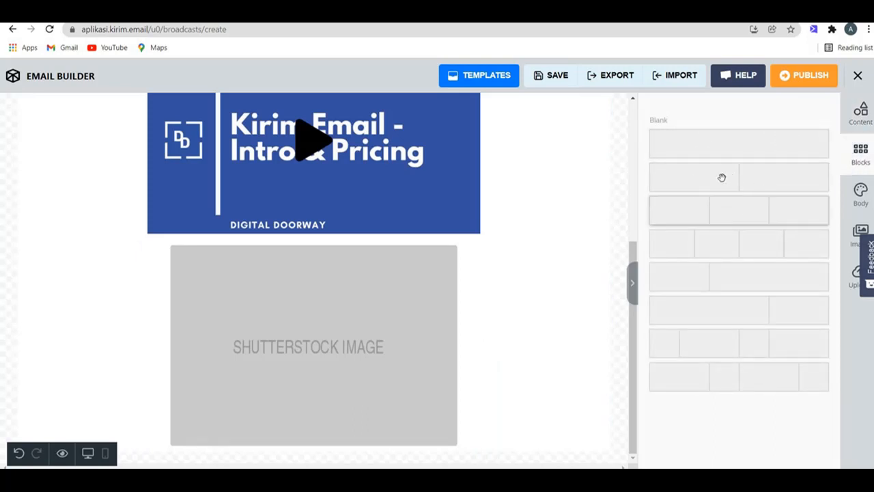
left_click_drag(722, 178, 346, 254)
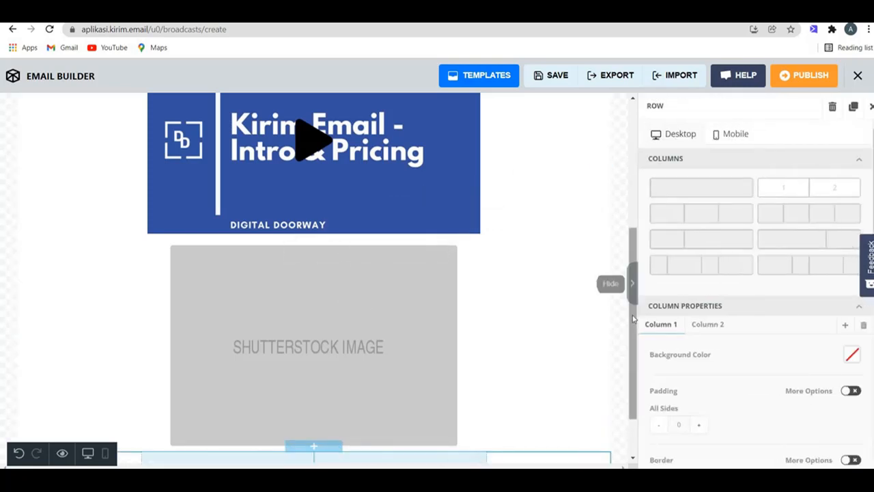
scroll(634, 318, "down", 1)
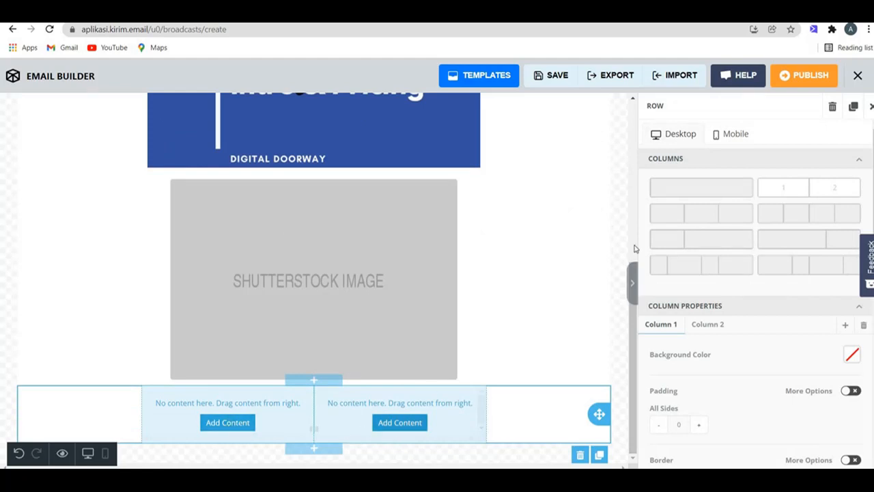
Step: Put an image in the row's right column and a text block in the left, then view Body settings
left_click(871, 107)
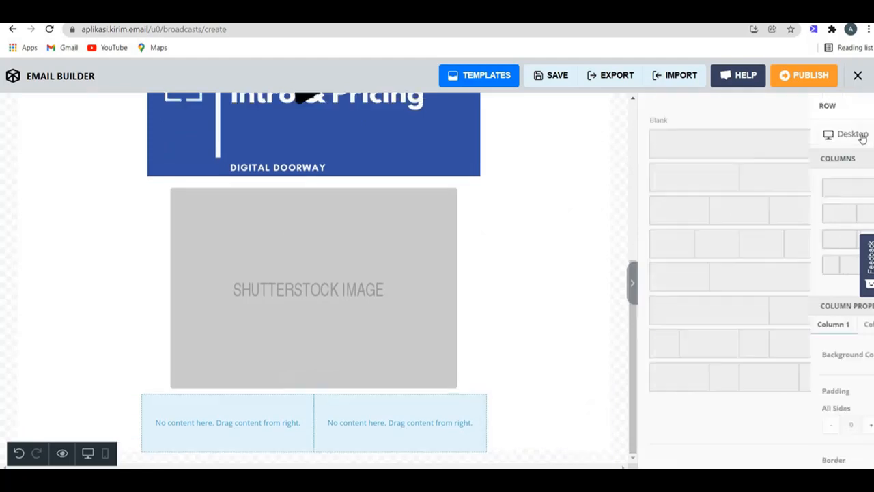
left_click(859, 115)
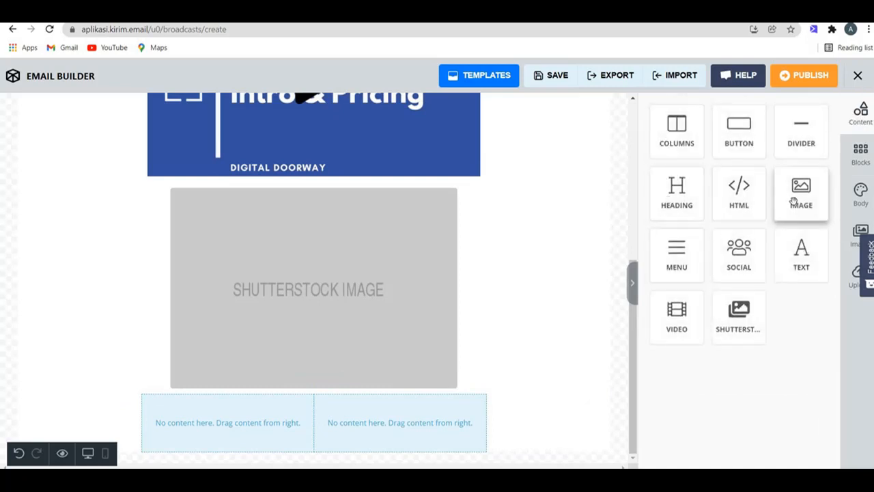
left_click_drag(794, 200, 399, 417)
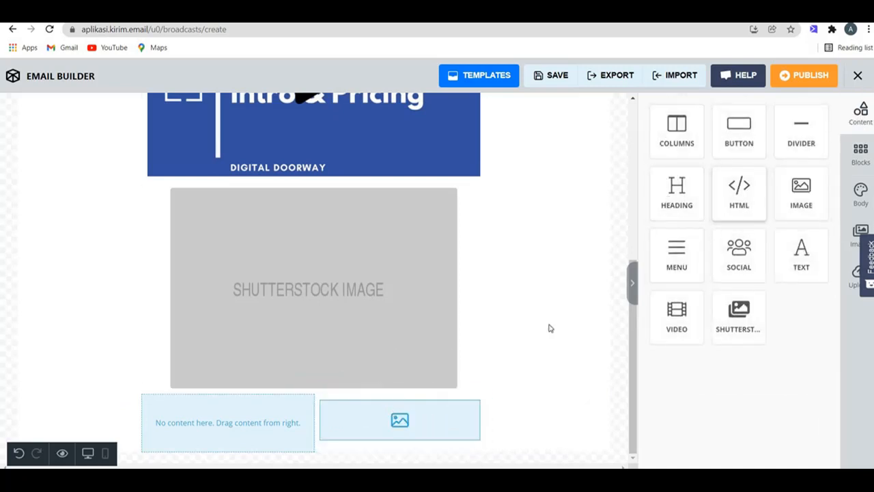
left_click_drag(801, 256, 239, 418)
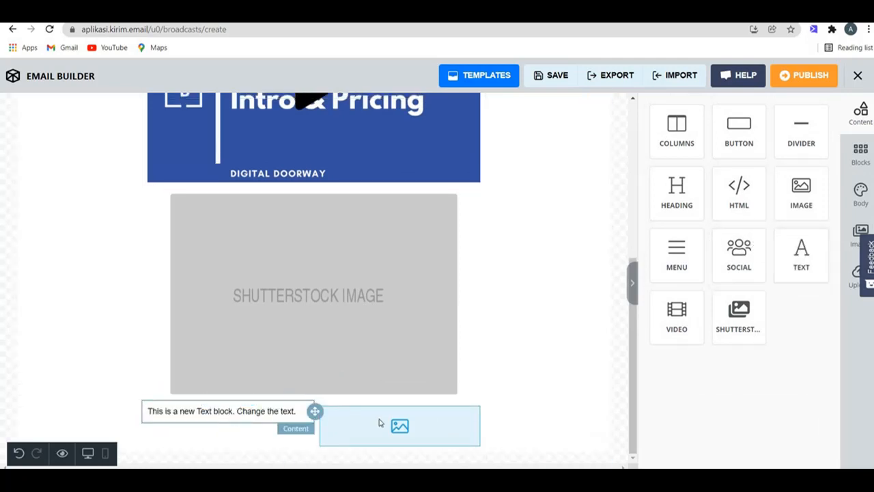
left_click(854, 205)
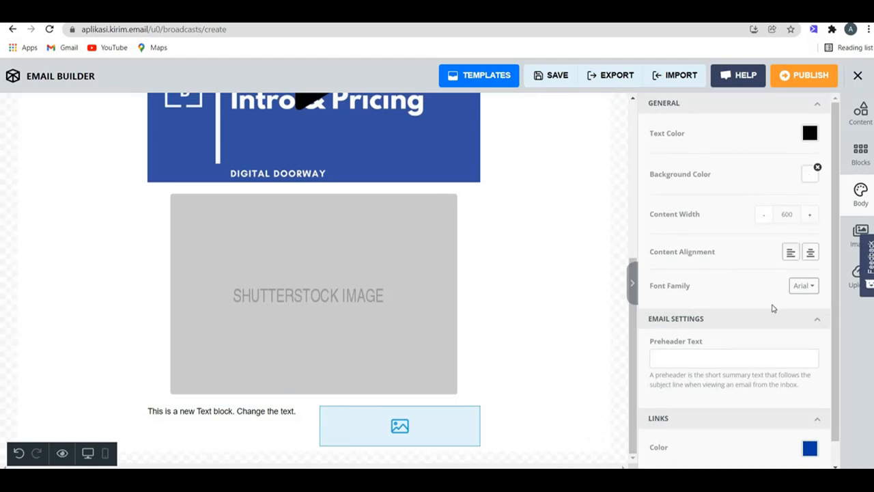
Step: Read the Preheader Text note in Body settings, then switch to the Unsplash/Pexels/Pixabay stock image library
left_click(714, 364)
left_click_drag(826, 375, 812, 394)
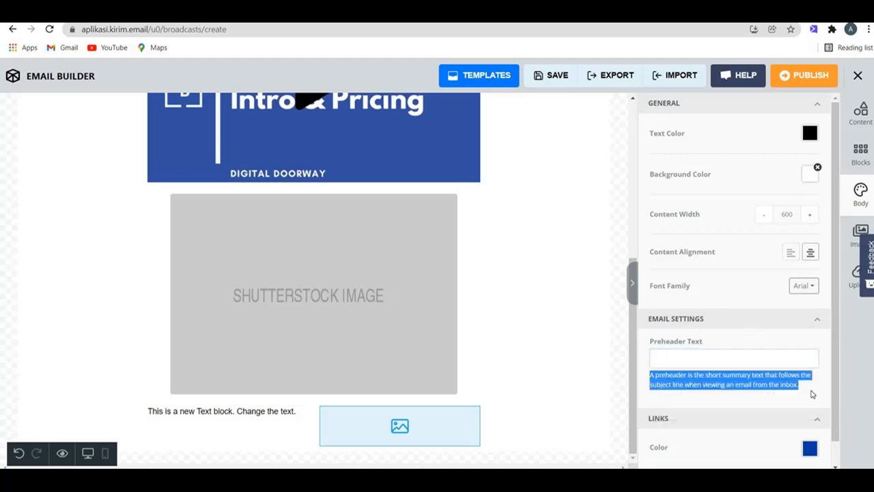
left_click(813, 394)
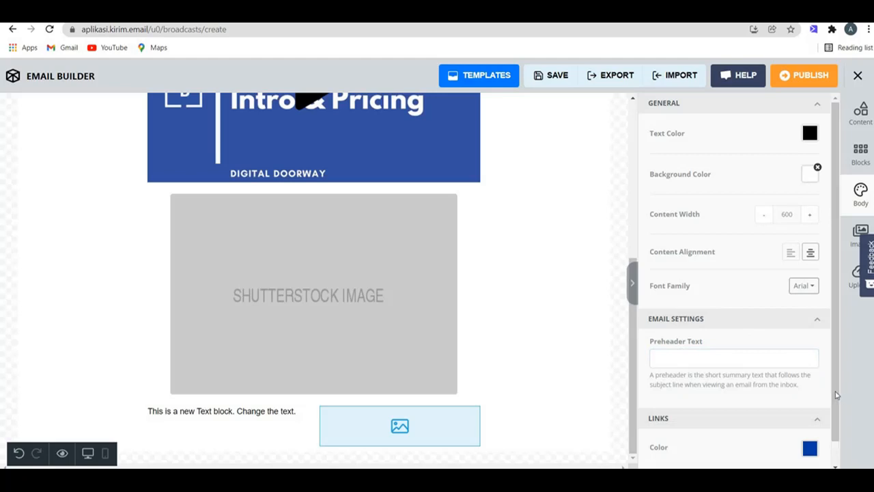
left_click_drag(836, 396, 832, 434)
scroll(820, 343, "up", 1)
left_click(855, 233)
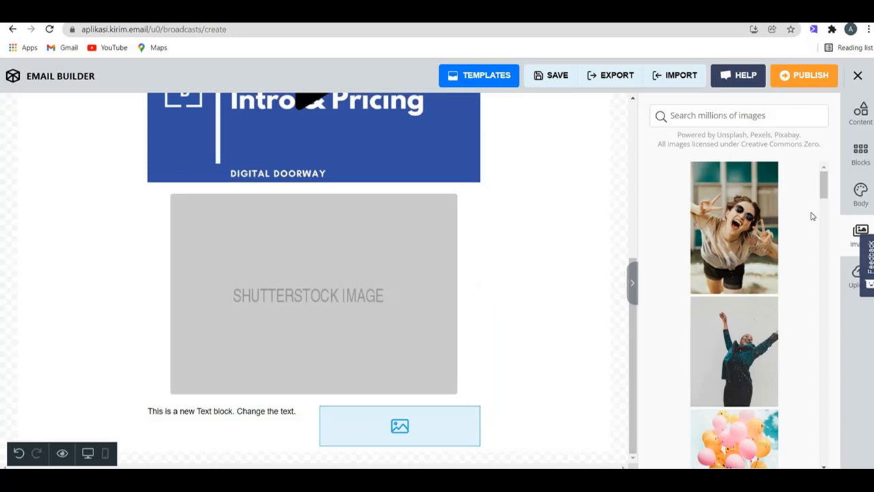
Step: Search the stock images for 'holiday' and place the aerial beach photo beneath the video block
scroll(812, 342, "down", 15)
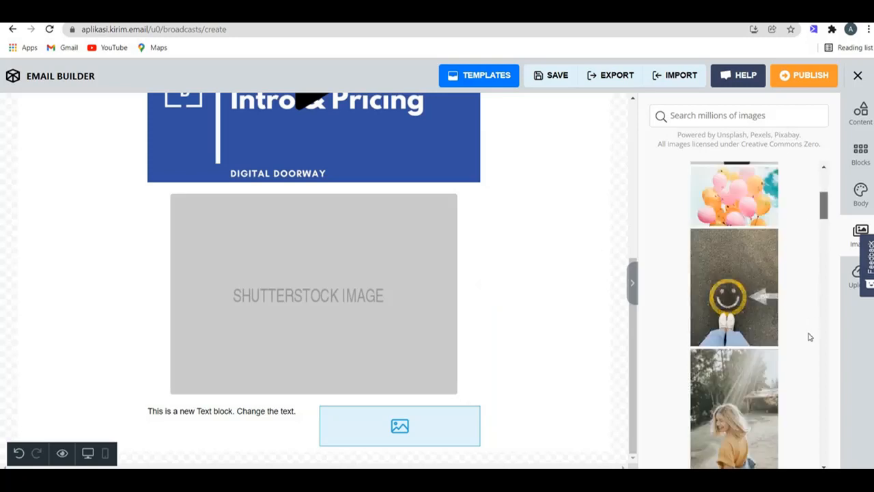
scroll(820, 438, "down", 10)
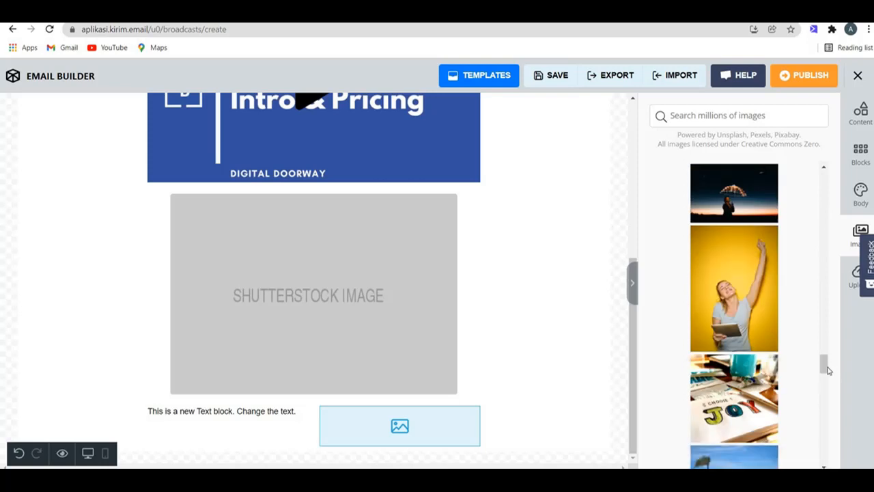
scroll(821, 465, "down", 1)
scroll(793, 303, "up", 20)
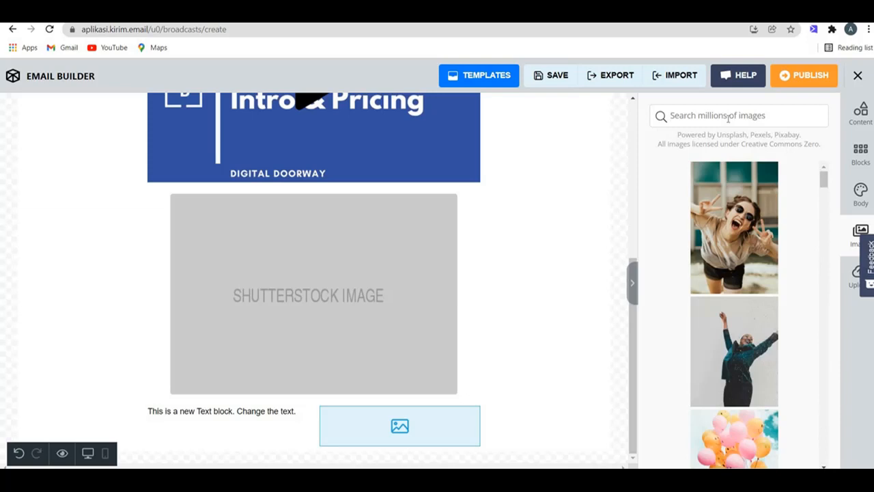
type("H")
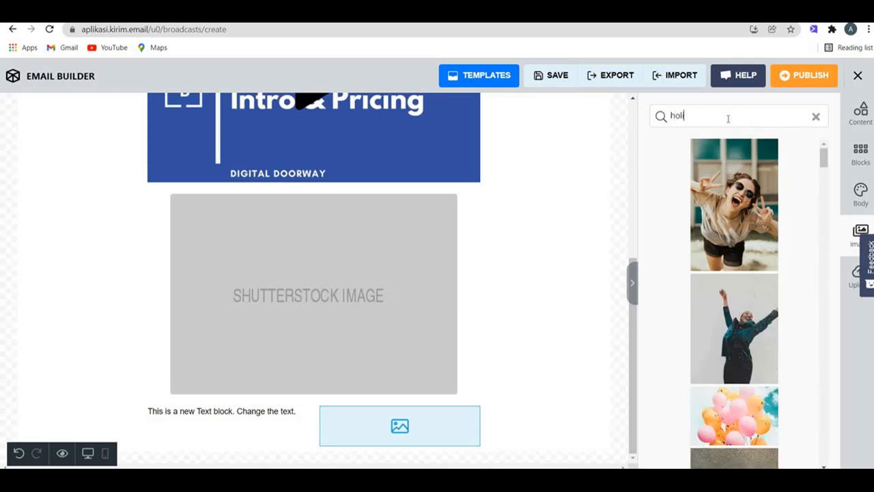
key("Return")
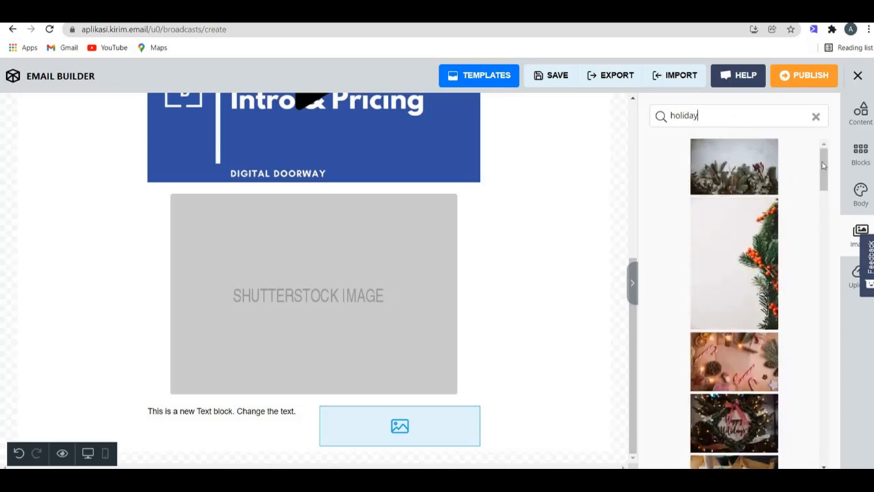
left_click_drag(825, 170, 824, 311)
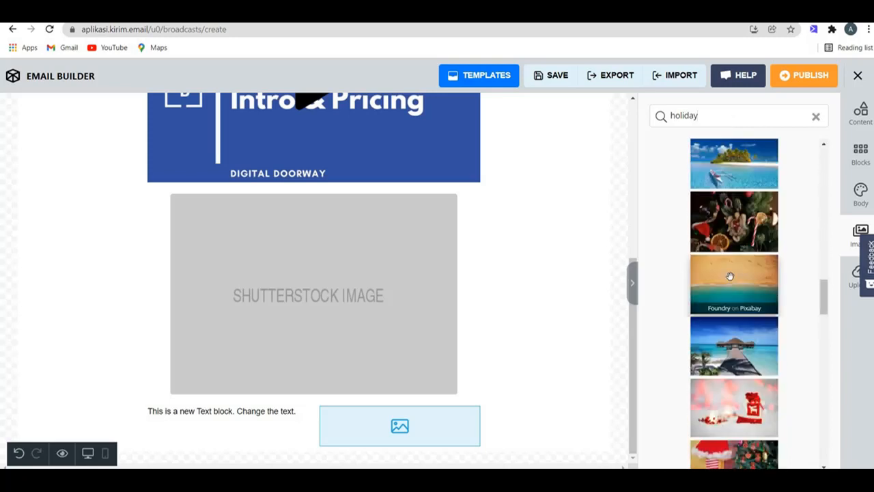
mouse_move(406, 295)
left_mouse_down()
mouse_move(732, 273)
mouse_move(429, 262)
mouse_move(344, 272)
left_mouse_up()
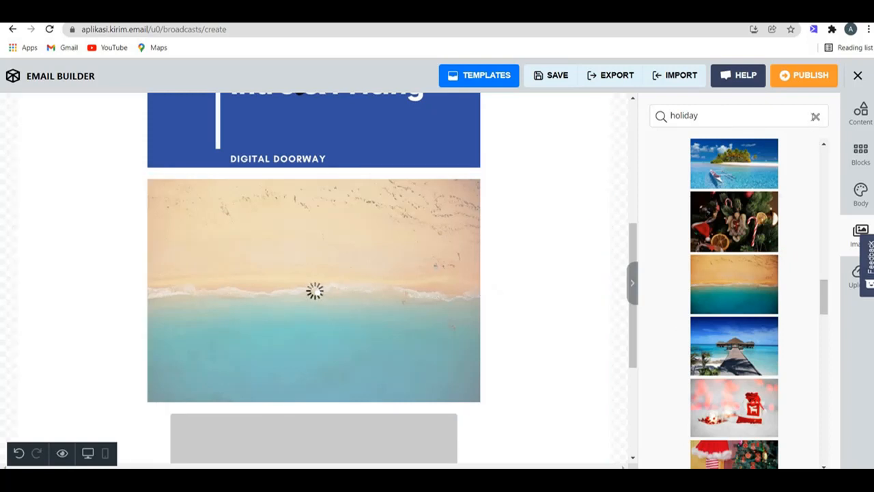
Step: Clear the image search, check the uploaded images, and publish the design to the broadcast
left_click(815, 117)
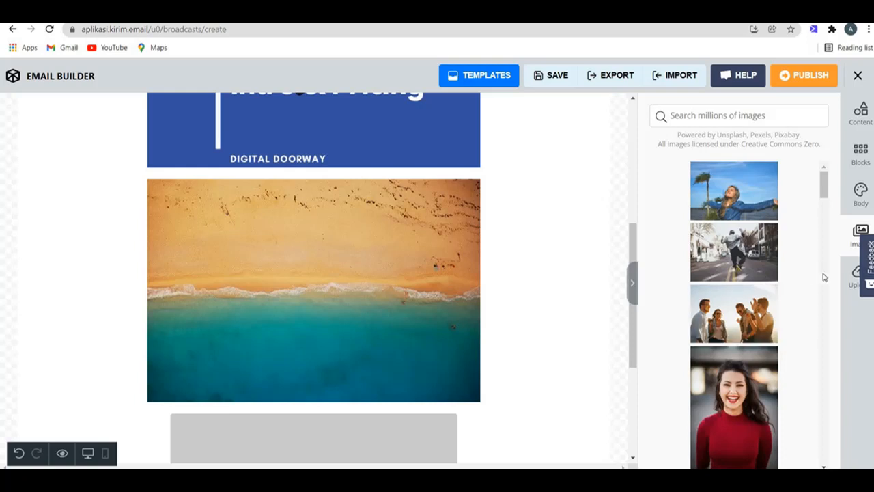
left_click(855, 276)
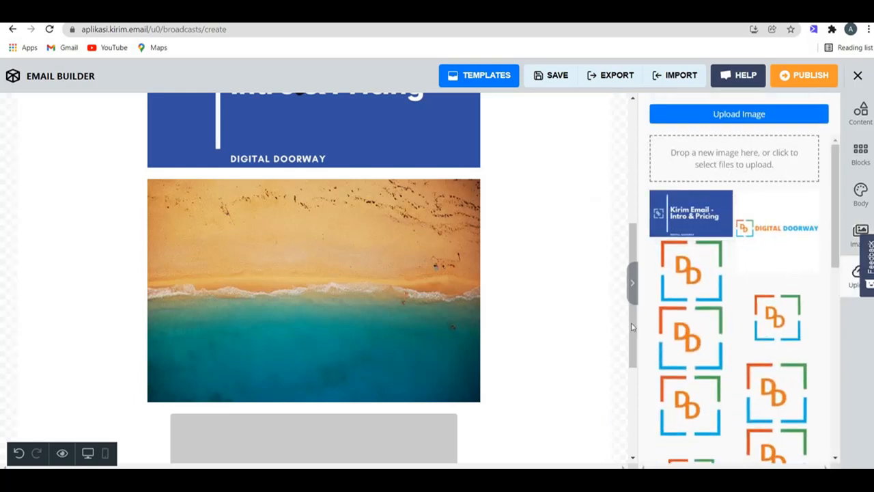
left_click_drag(633, 358, 631, 446)
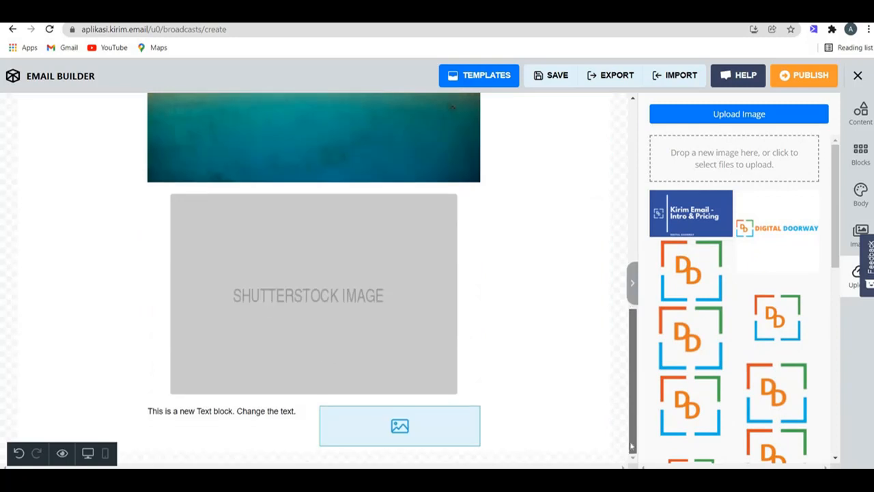
left_click(814, 78)
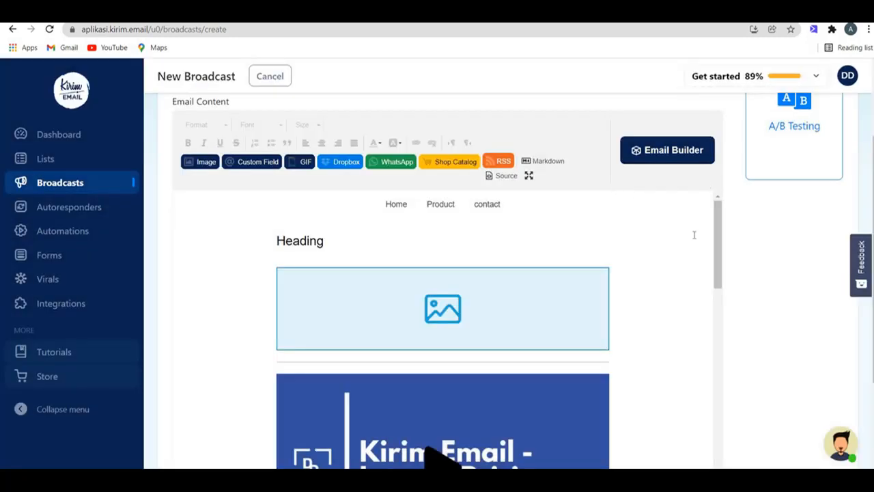
Step: Advance to the send settings and try 7 January at 6:00 in the send picker, then close it
left_click_drag(717, 280, 719, 426)
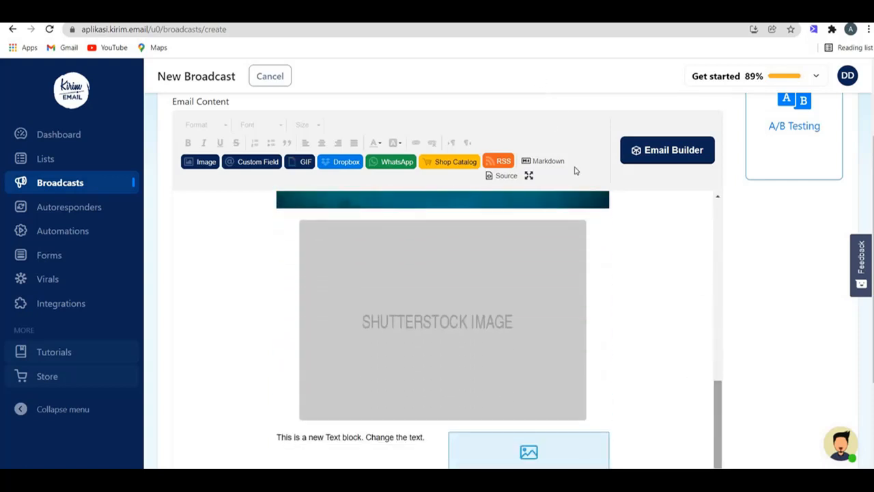
scroll(596, 318, "down", 2)
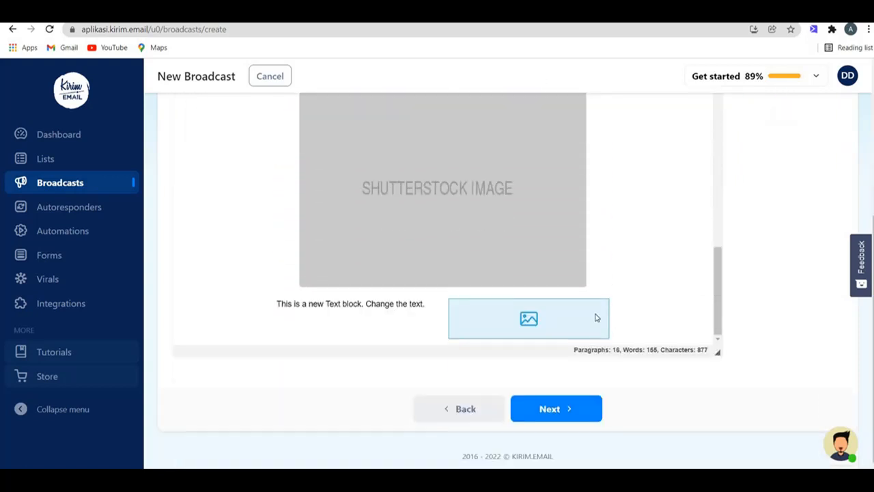
left_click(572, 417)
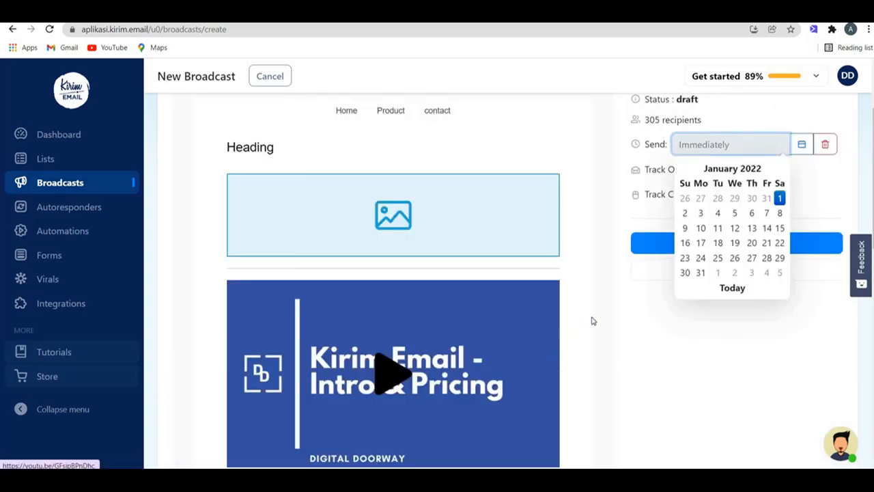
left_click(801, 149)
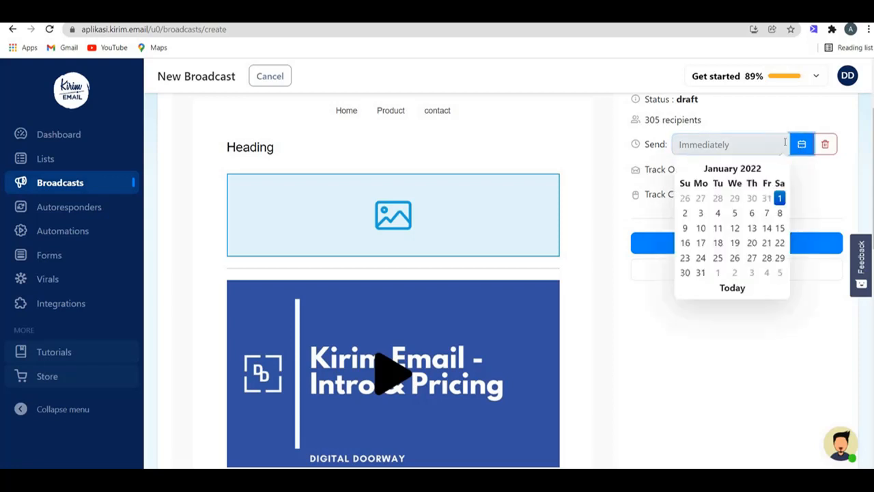
left_click(767, 217)
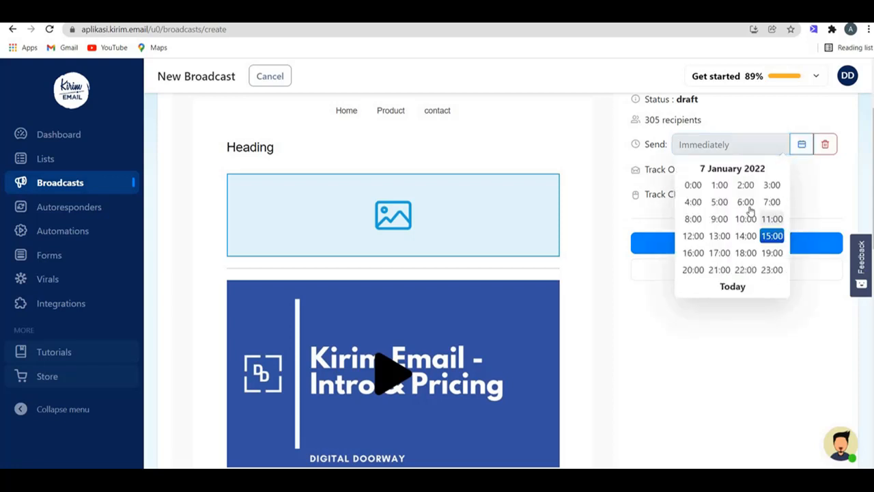
left_click(745, 202)
left_click(755, 129)
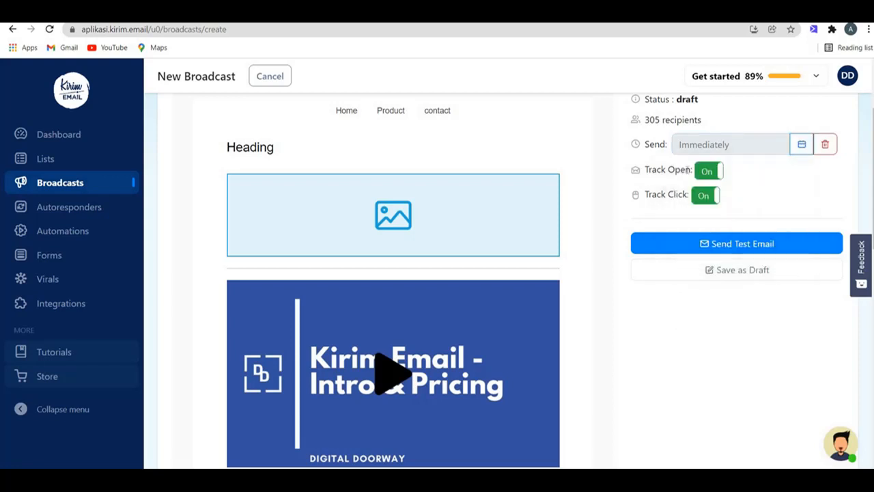
Step: Review the broadcast preview with sending left at Immediately, then go to the Dashboard
scroll(616, 311, "down", 9)
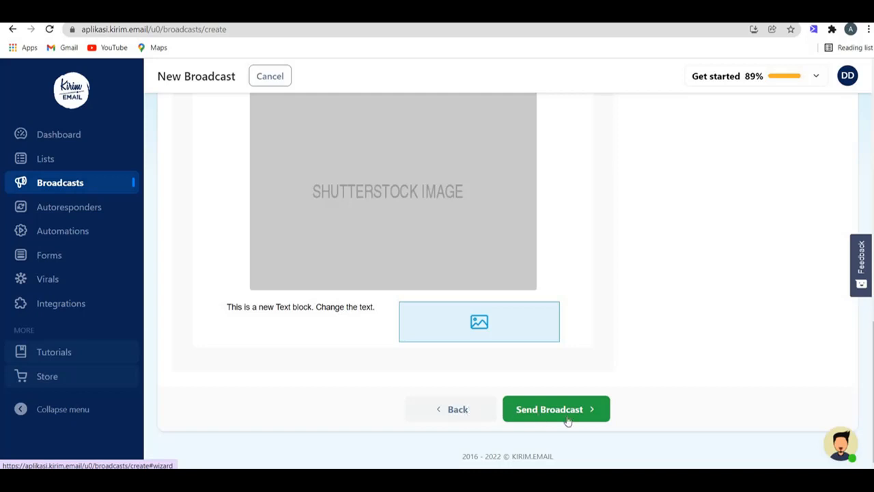
scroll(607, 334, "up", 11)
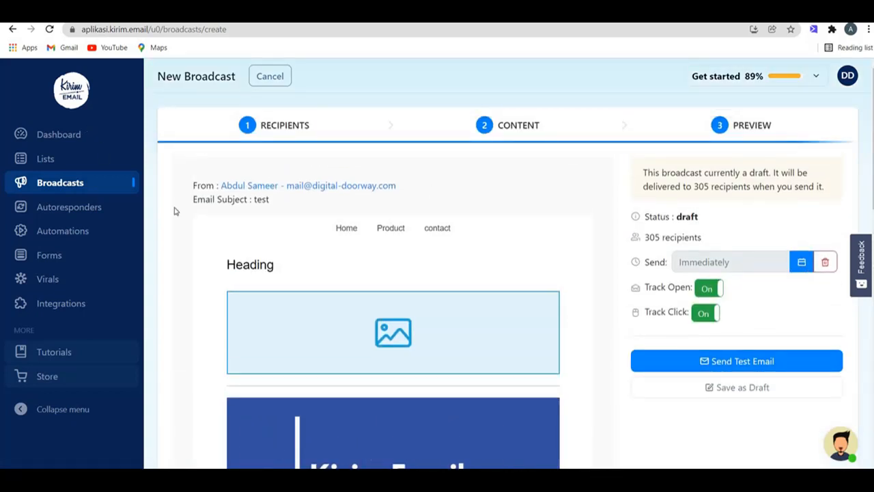
scroll(366, 283, "down", 3)
scroll(366, 283, "down", 3)
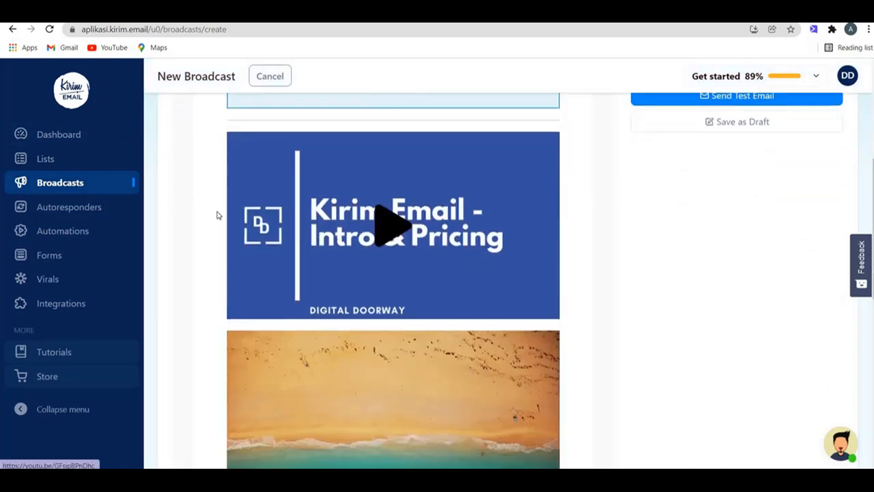
left_click(79, 137)
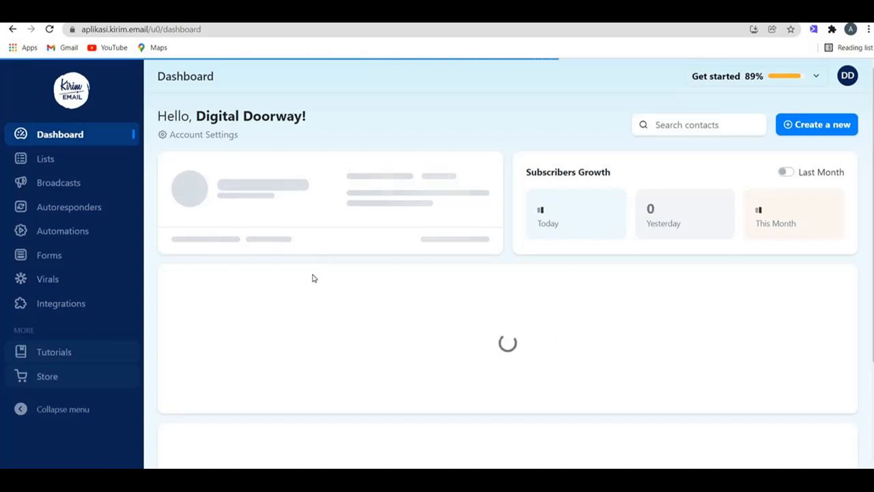
Step: In Latest Broadcast, start a resend of 'Rytr - leaving Appsumo in 3 days - Resend to non-openers'
scroll(403, 376, "down", 1)
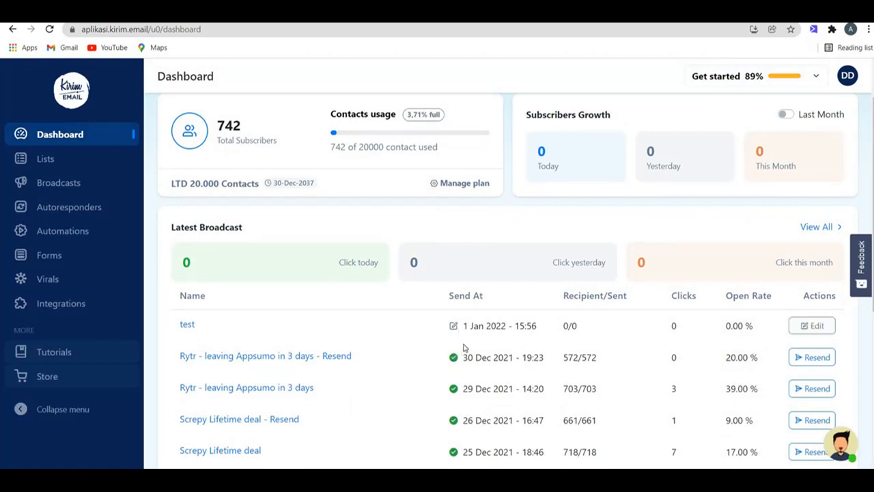
scroll(282, 302, "down", 1)
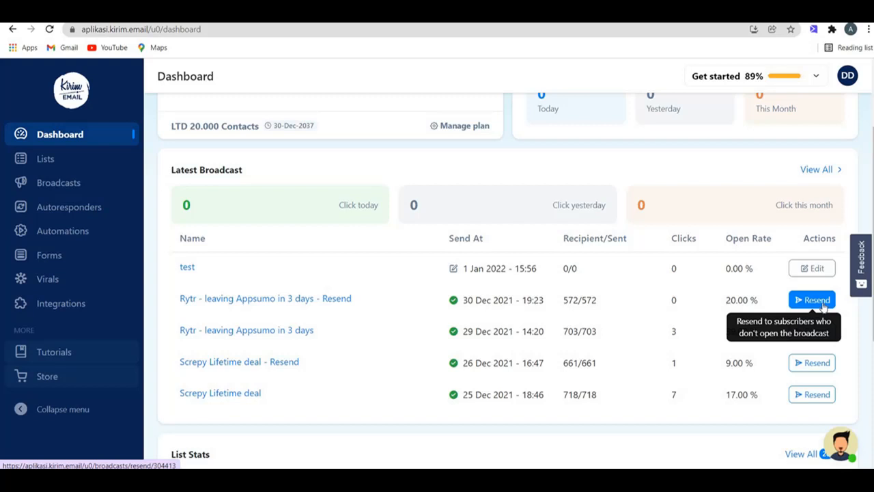
left_click(824, 305)
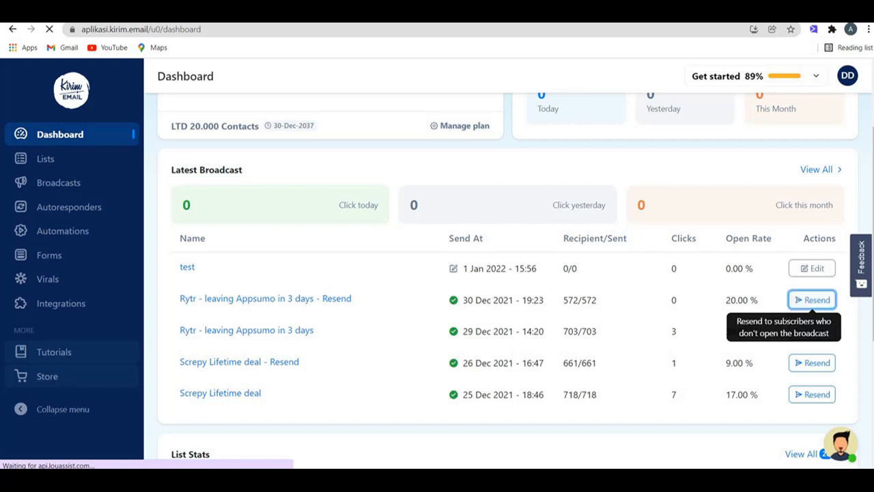
left_click(813, 300)
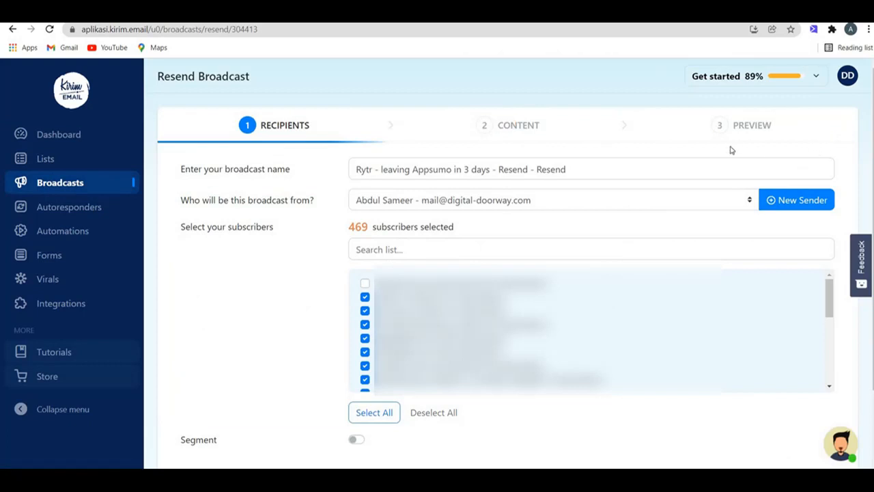
Step: Move the resend past the Recipients and Content steps to its preview
scroll(730, 205, "down", 2)
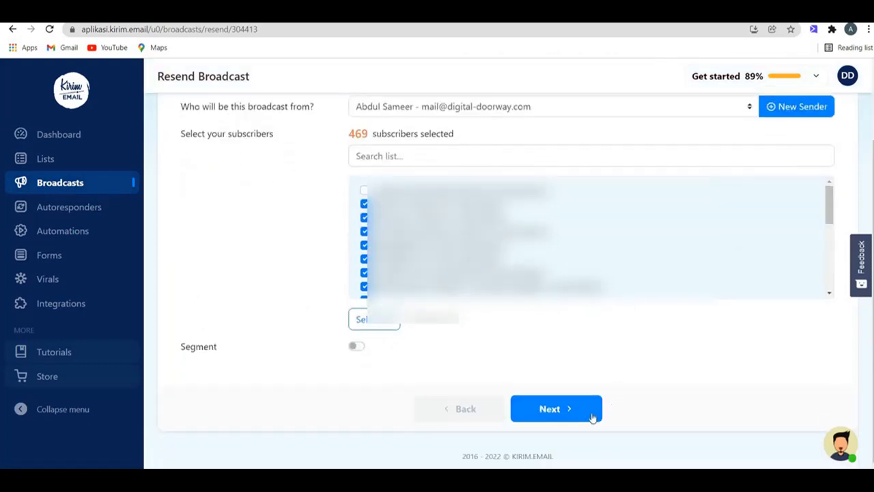
left_click(591, 409)
scroll(551, 316, "down", 5)
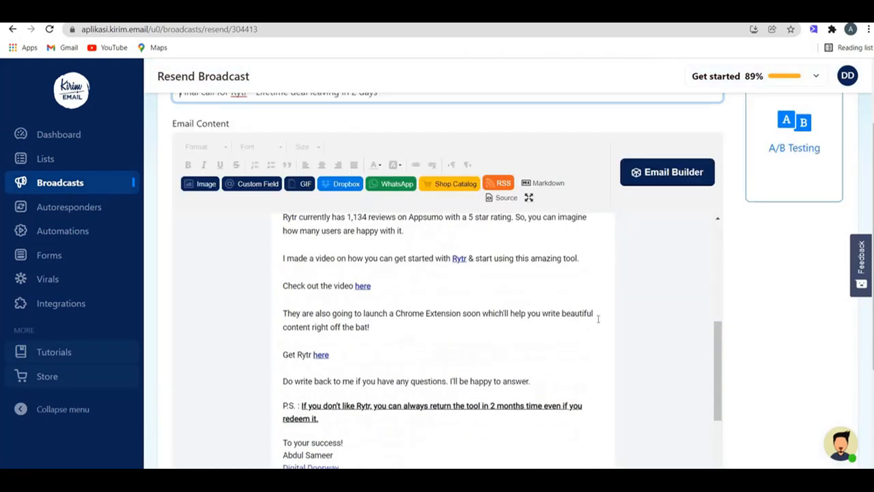
scroll(695, 320, "down", 5)
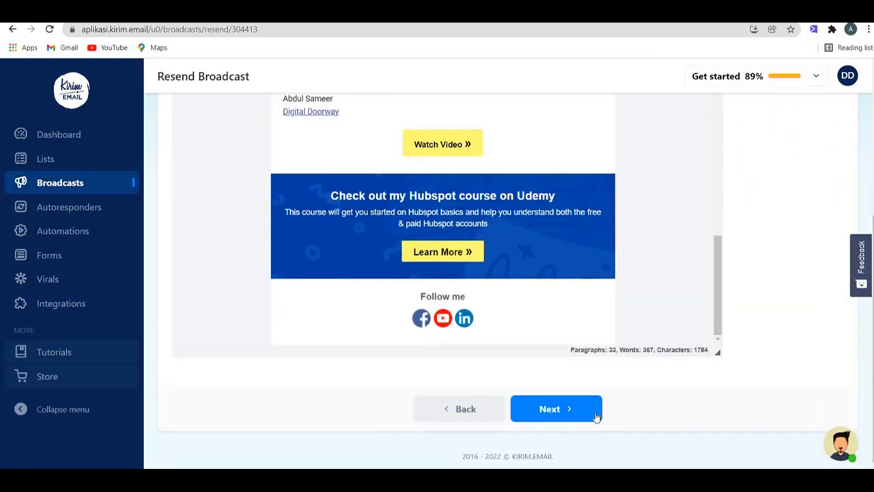
left_click(556, 409)
Step: Keep sending at Immediately and switch Track Open and Track Click on
left_click(744, 235)
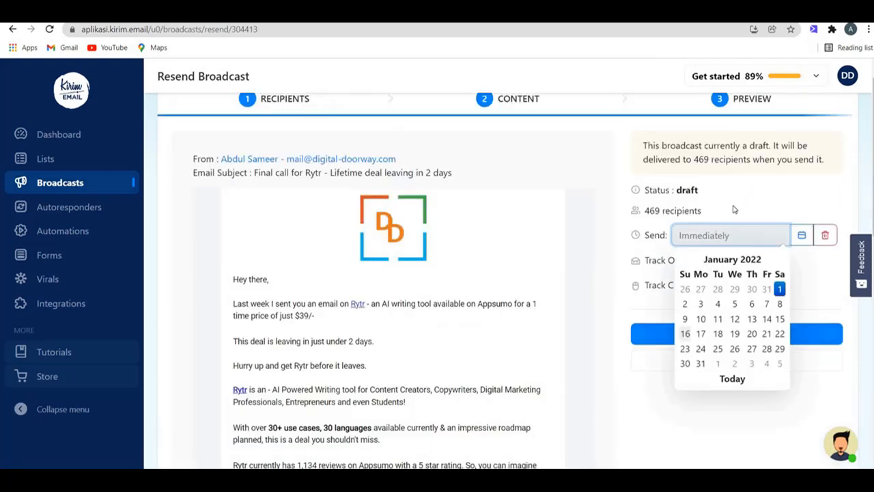
left_click(756, 235)
left_click(712, 261)
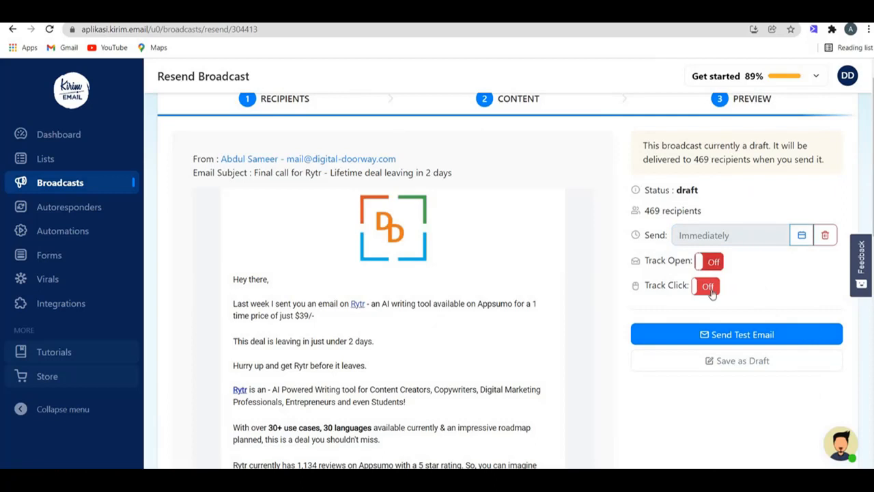
left_click(711, 293)
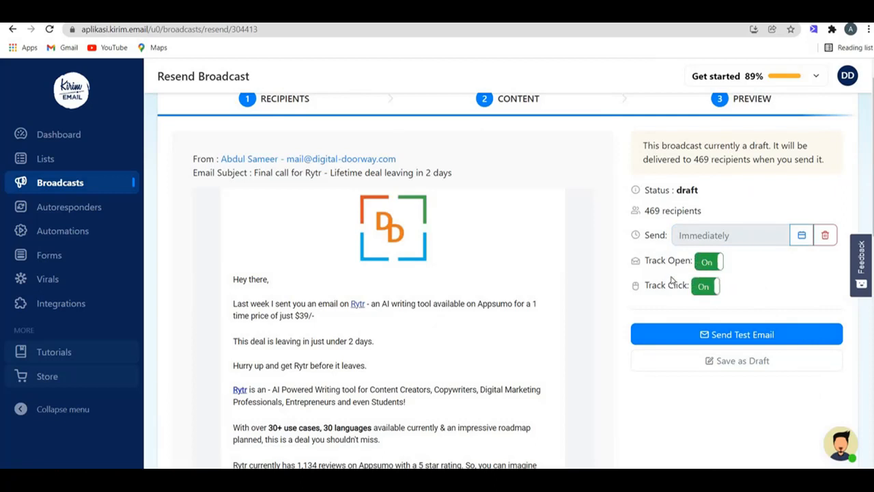
left_click(53, 144)
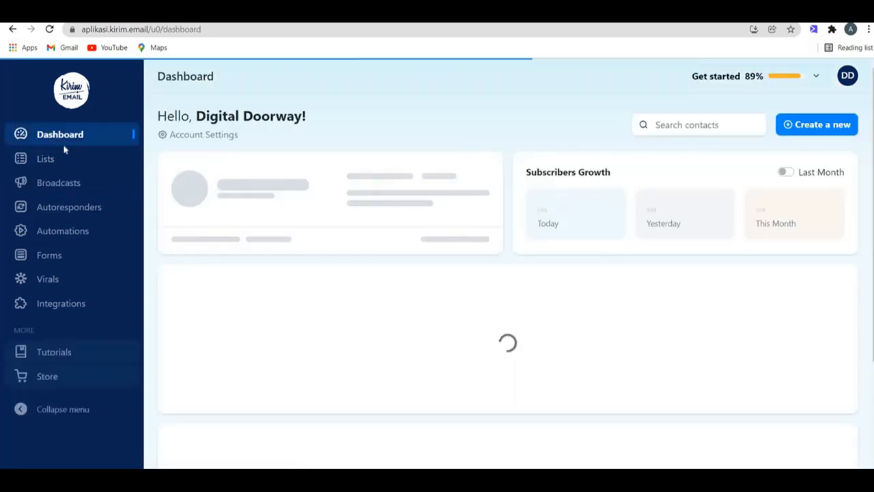
Step: Scroll down to the Latest Broadcast table listing test, Rytr and Screpy broadcasts
scroll(369, 194, "down", 3)
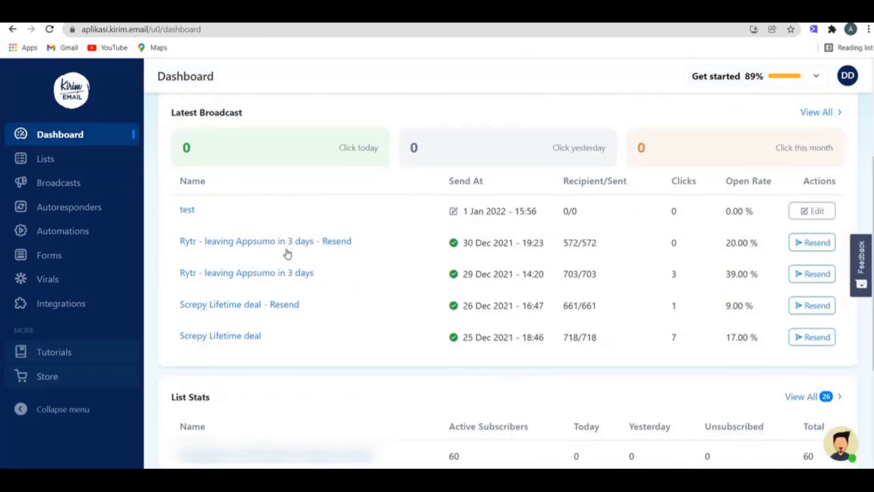